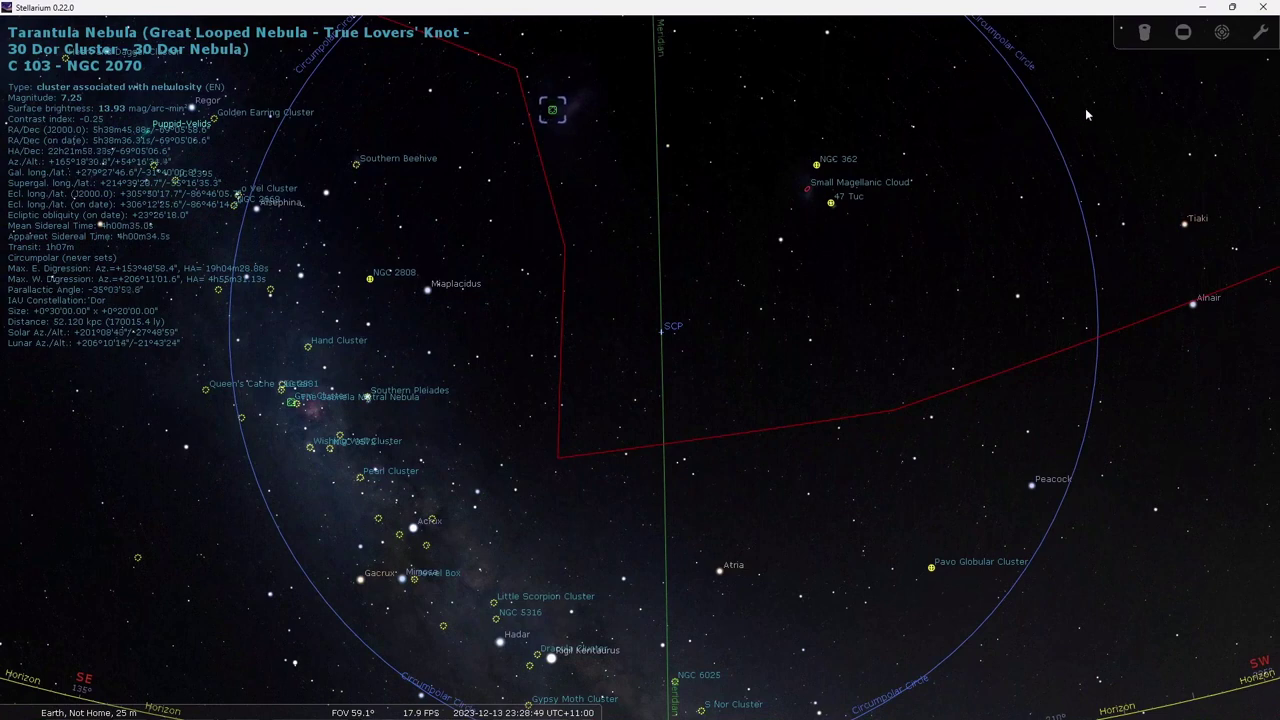
- Turn on the eyepiece view and cycle the Plossl 26, 14 and 6mm eyepieces, returning to 40mm
left_click(1144, 32)
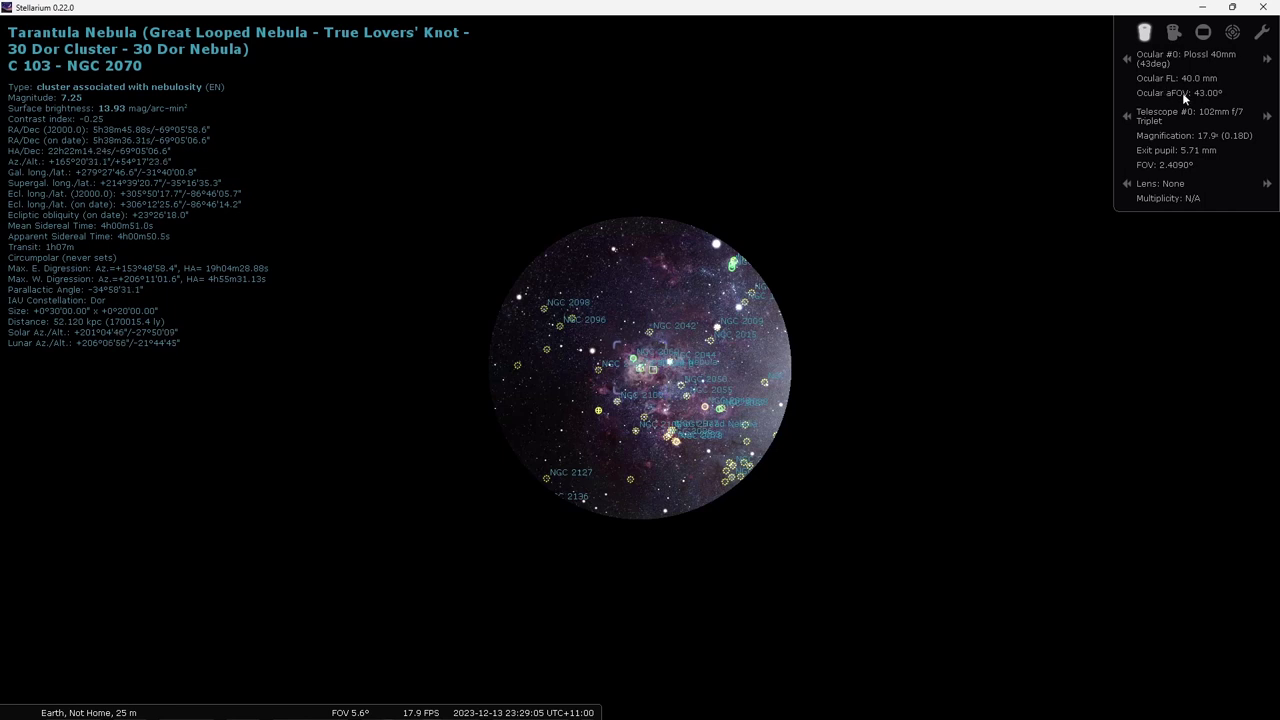
left_click(1267, 60)
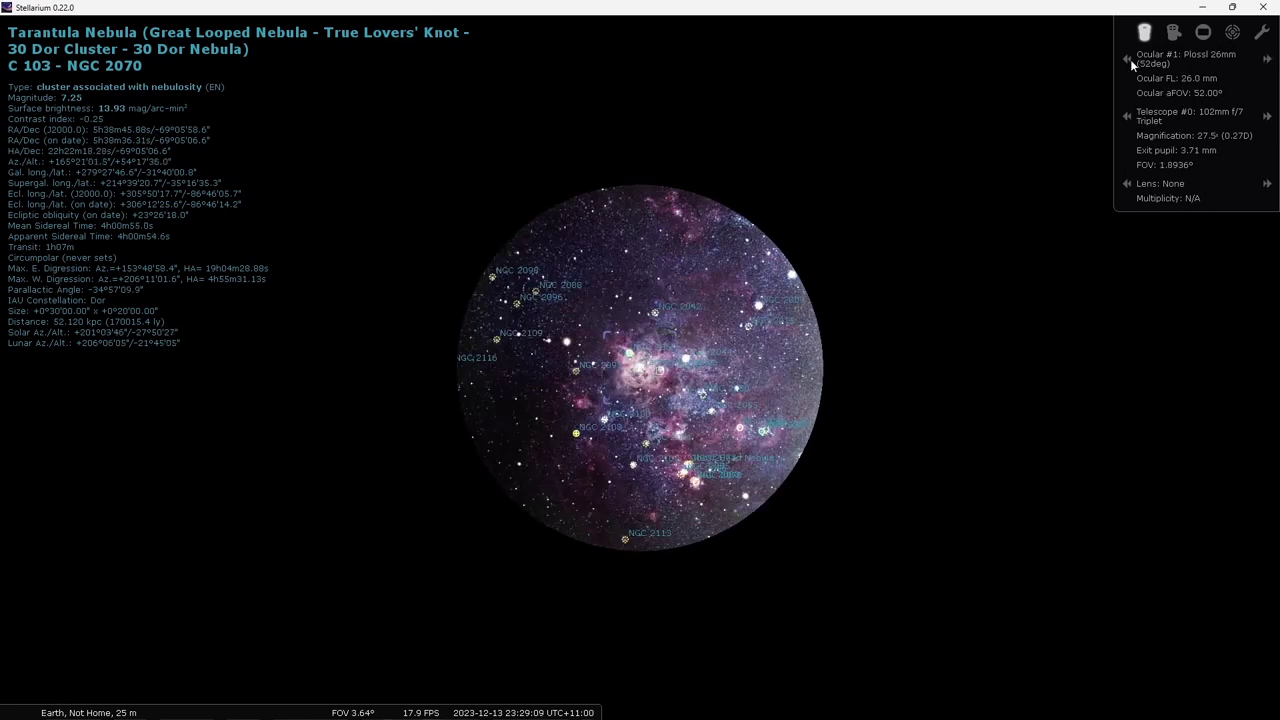
left_click(1128, 59)
left_click(1267, 60)
left_click(1267, 60)
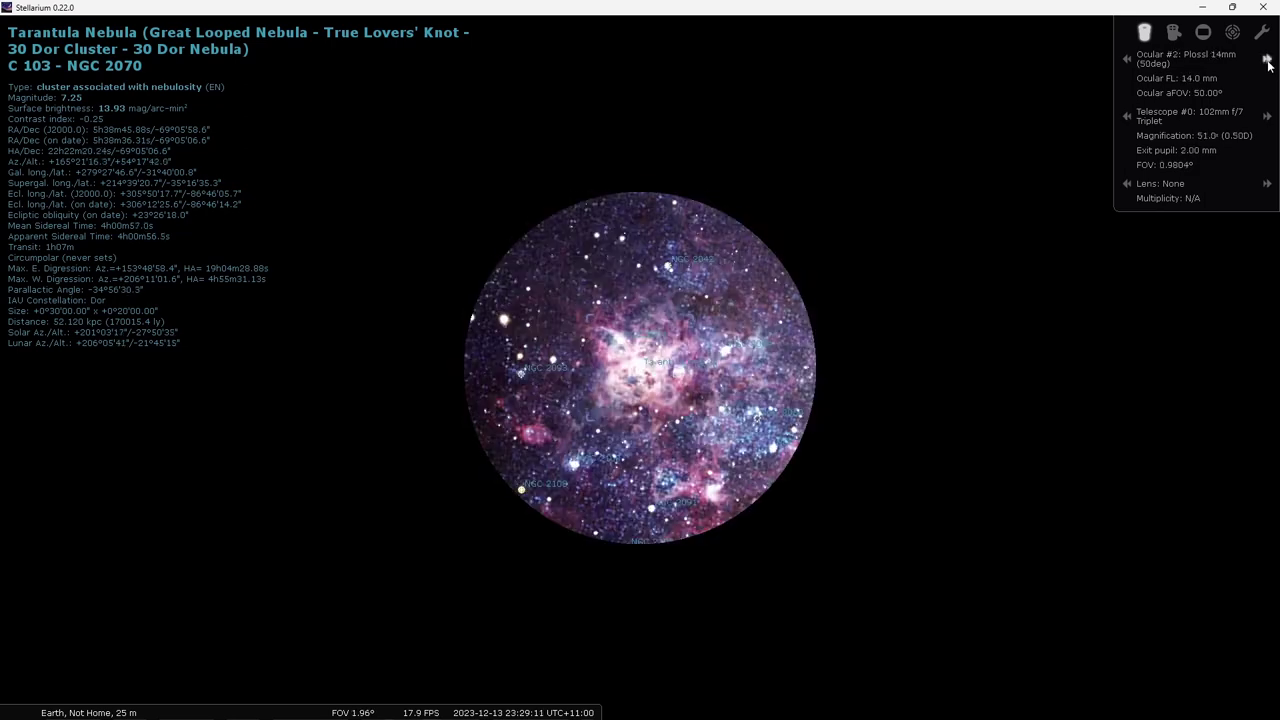
left_click(1267, 60)
left_click(1127, 59)
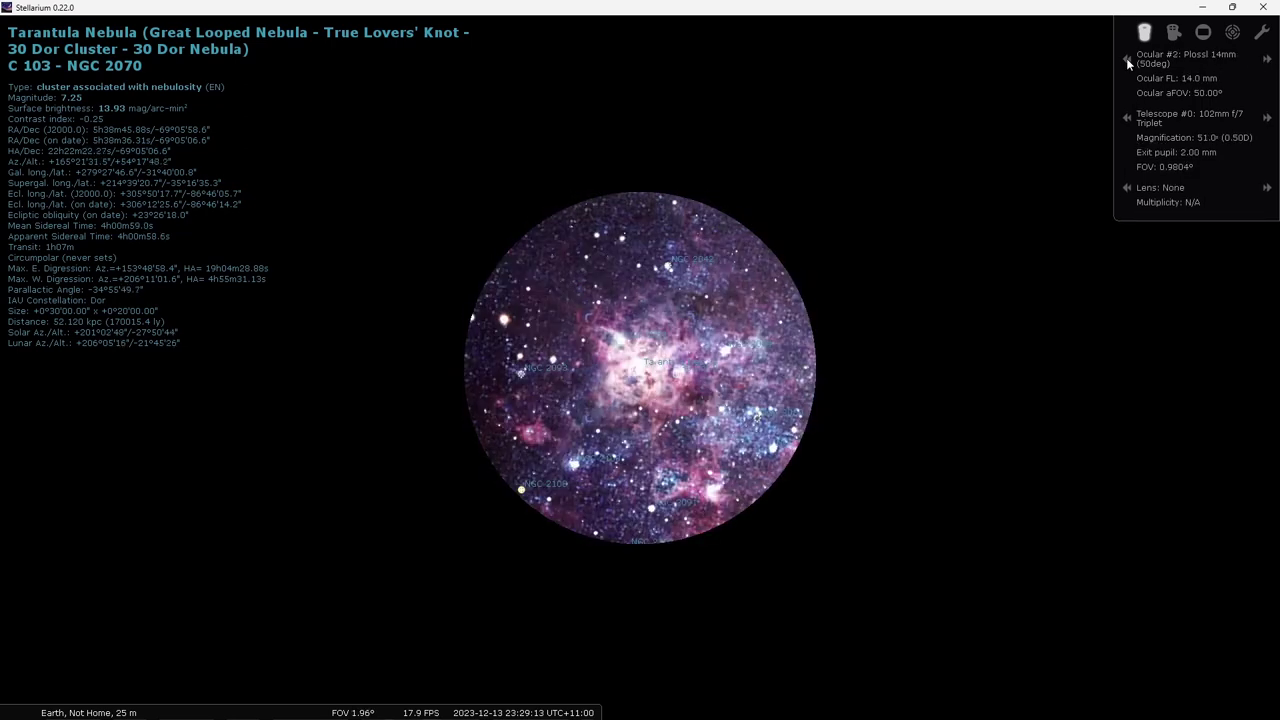
left_click(1127, 59)
left_click(1127, 59)
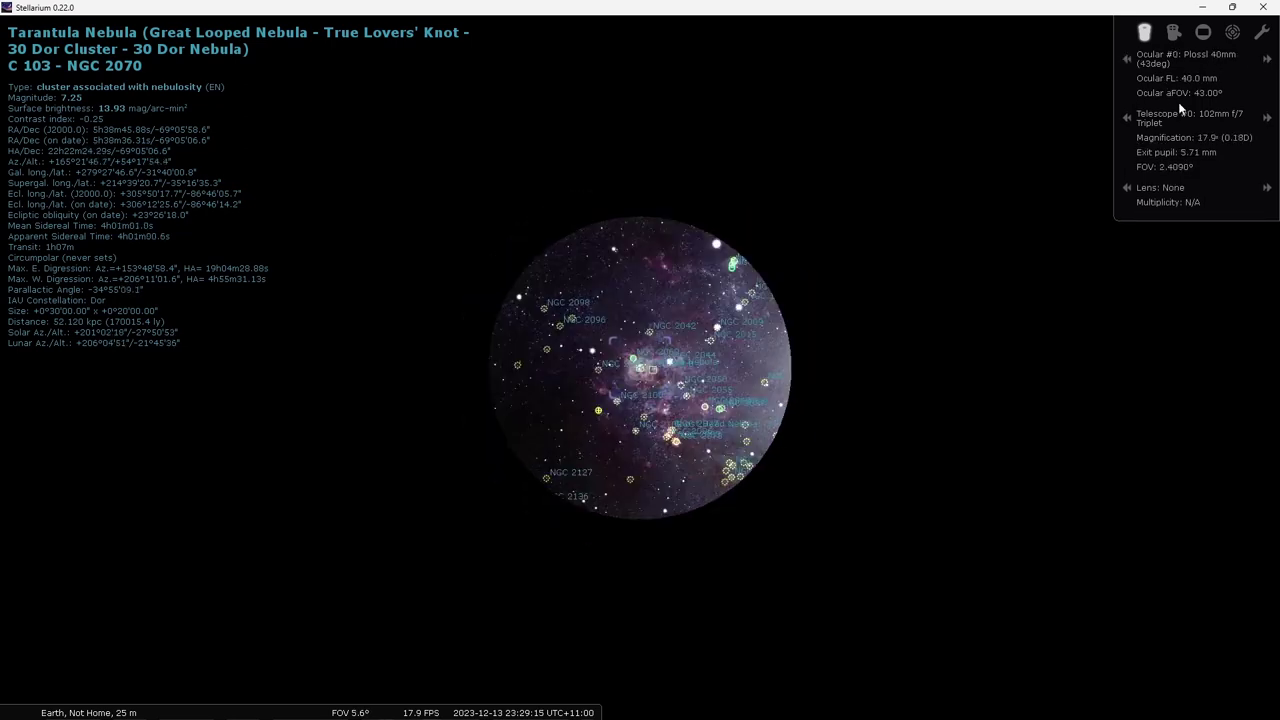
- Try the SW 150mm f/8 telescope and the x1.4 Teleconverter and Barlow 2x lenses, then revert
left_click(1267, 118)
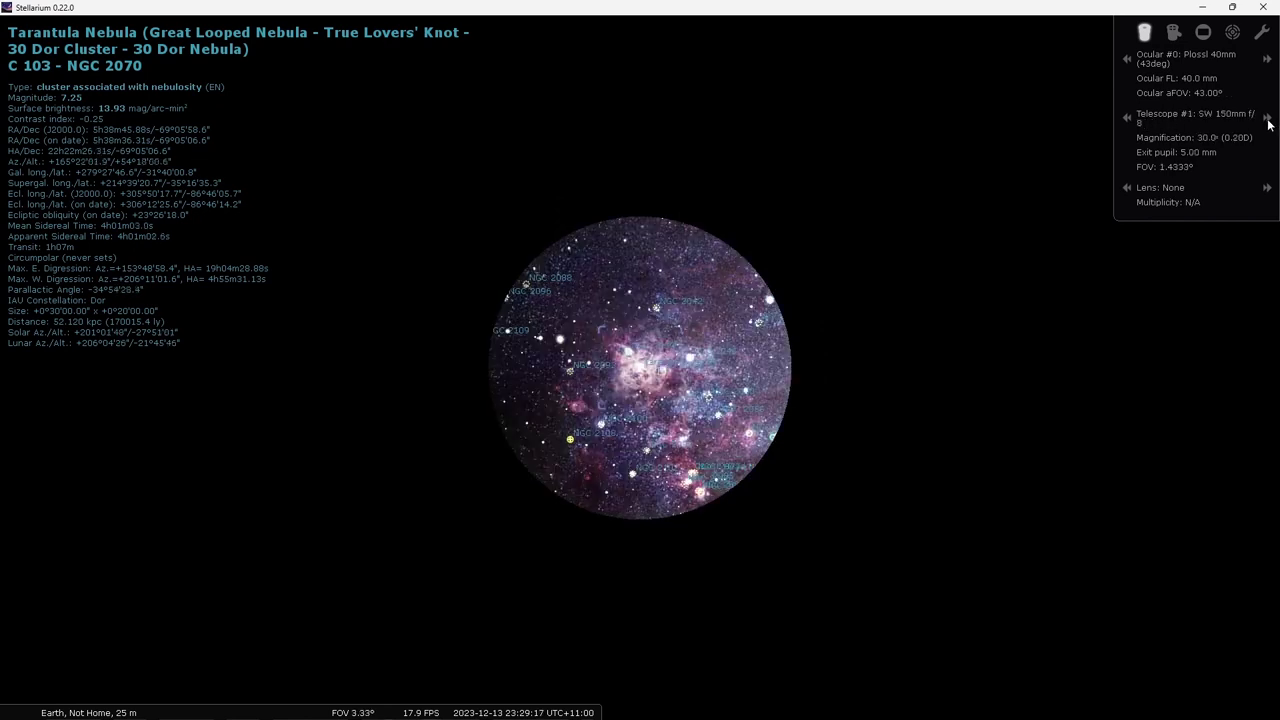
left_click(1127, 117)
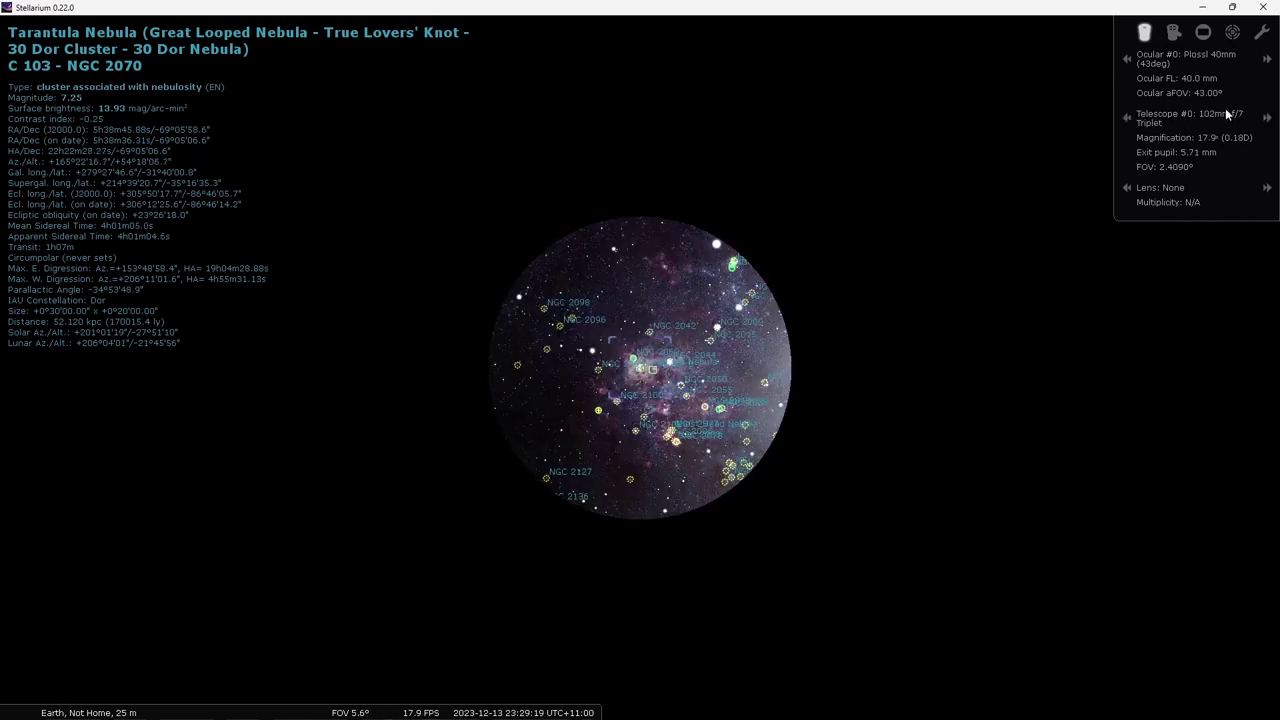
left_click(1267, 188)
left_click(1267, 188)
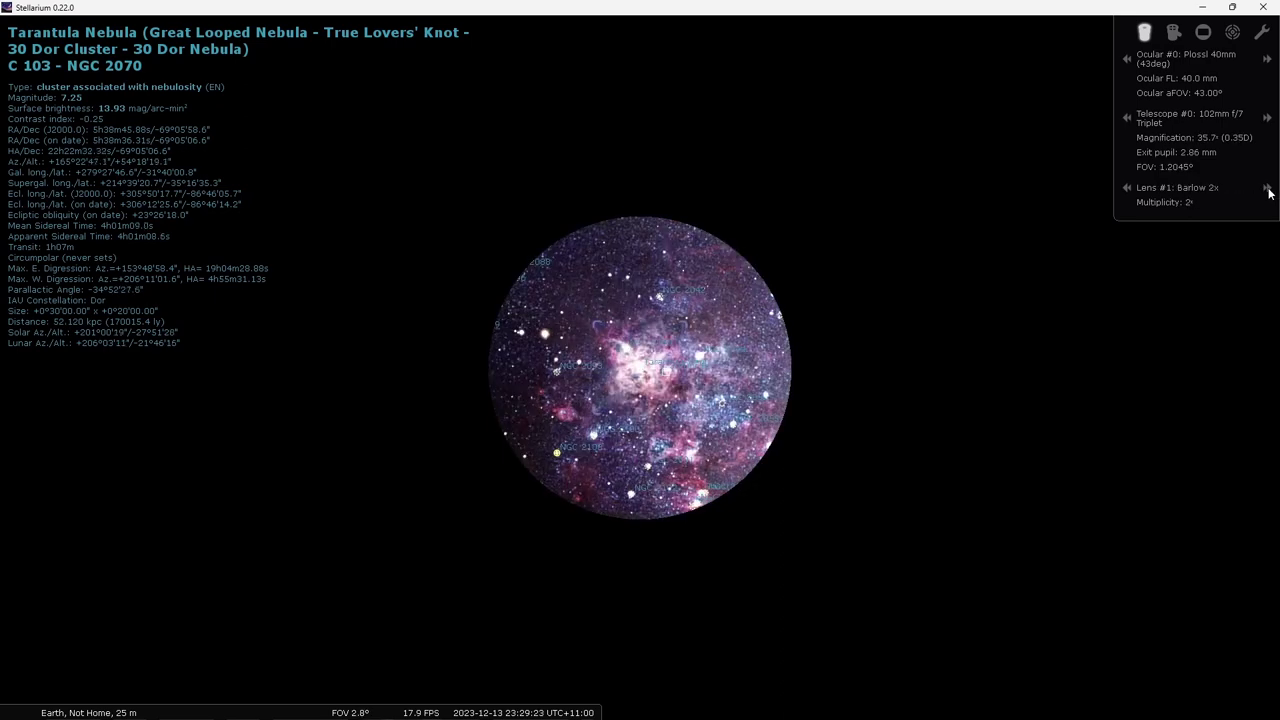
left_click(1127, 188)
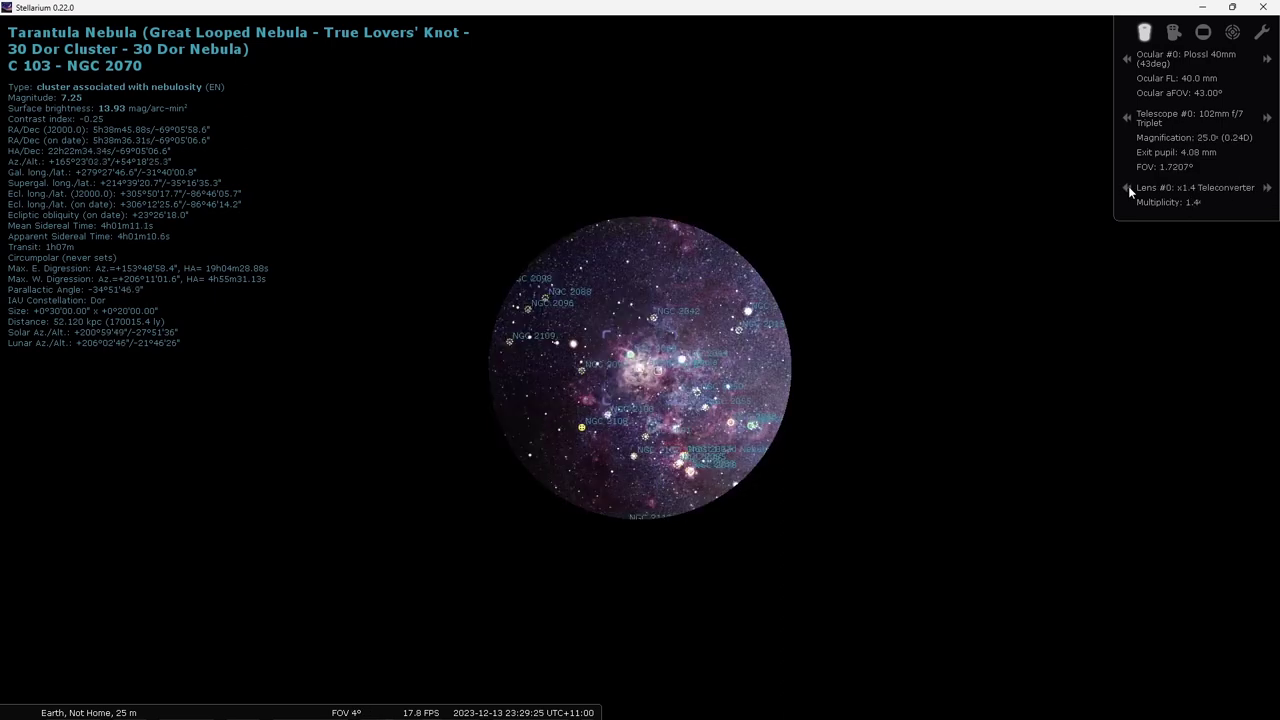
left_click(1127, 188)
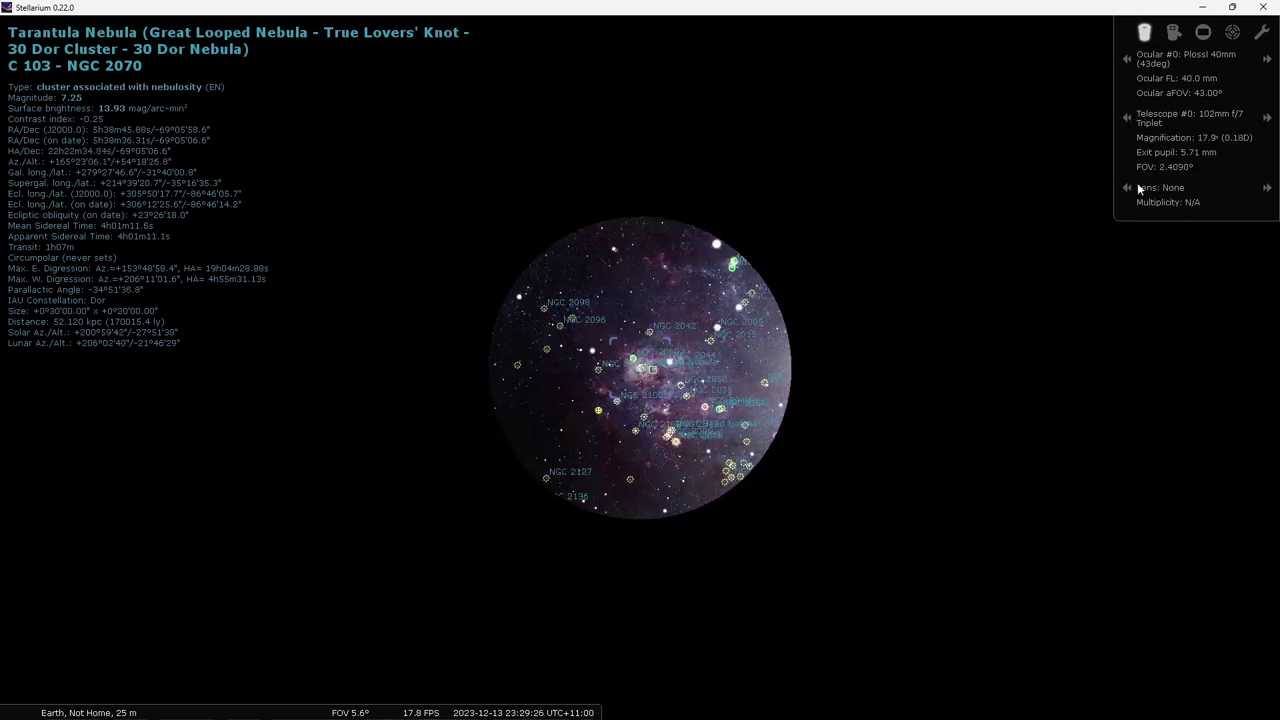
- Show the crosshair, then swap the eyepiece view for the camera sensor frame around the nebula
left_click(1173, 35)
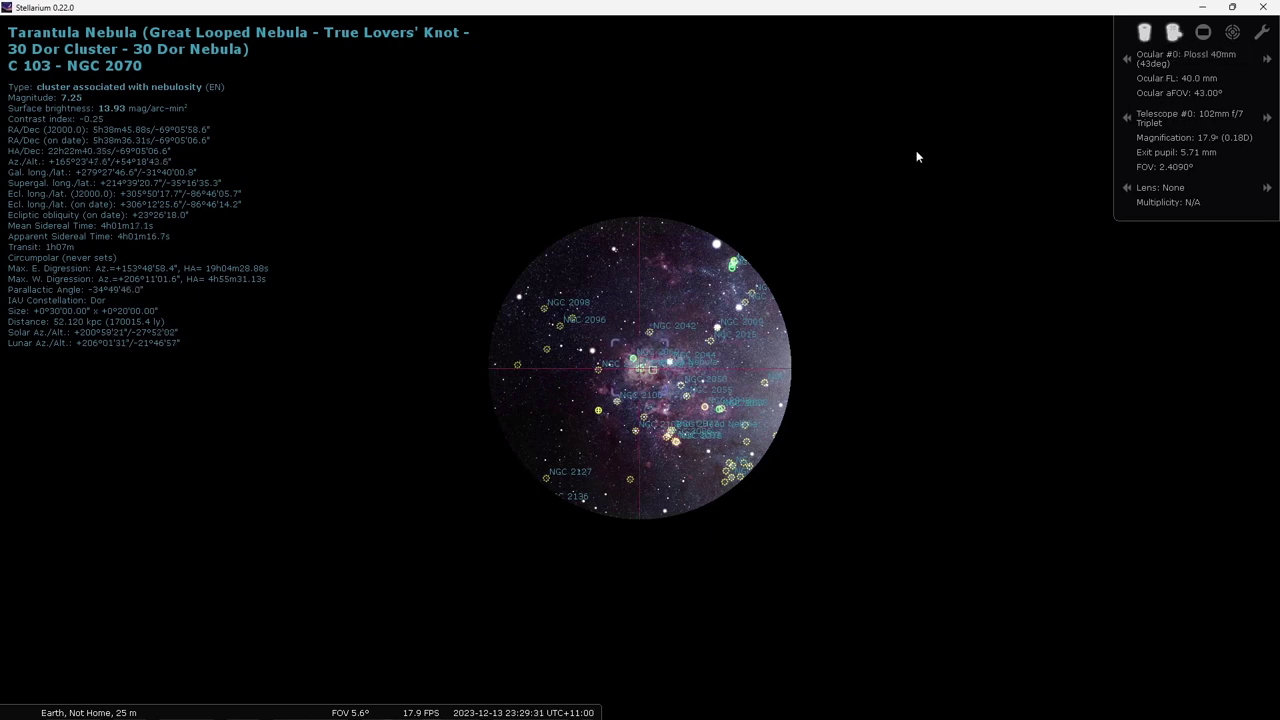
left_click(1146, 40)
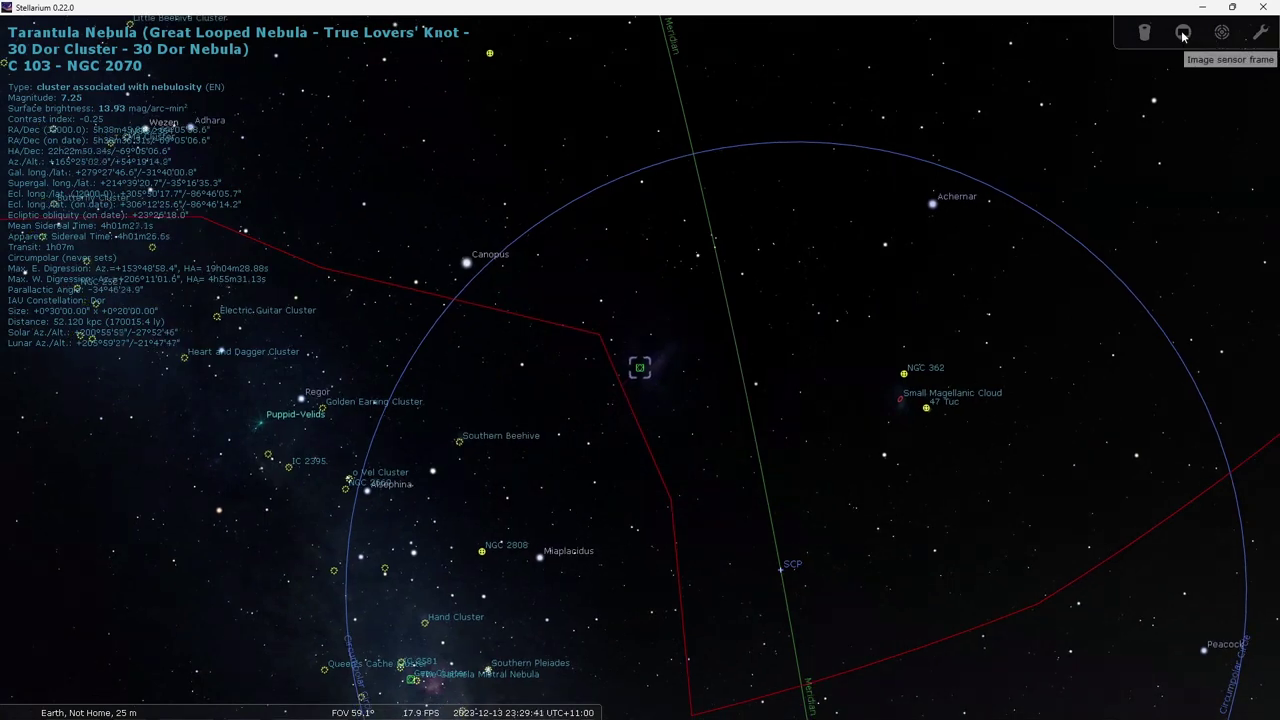
left_click(1183, 35)
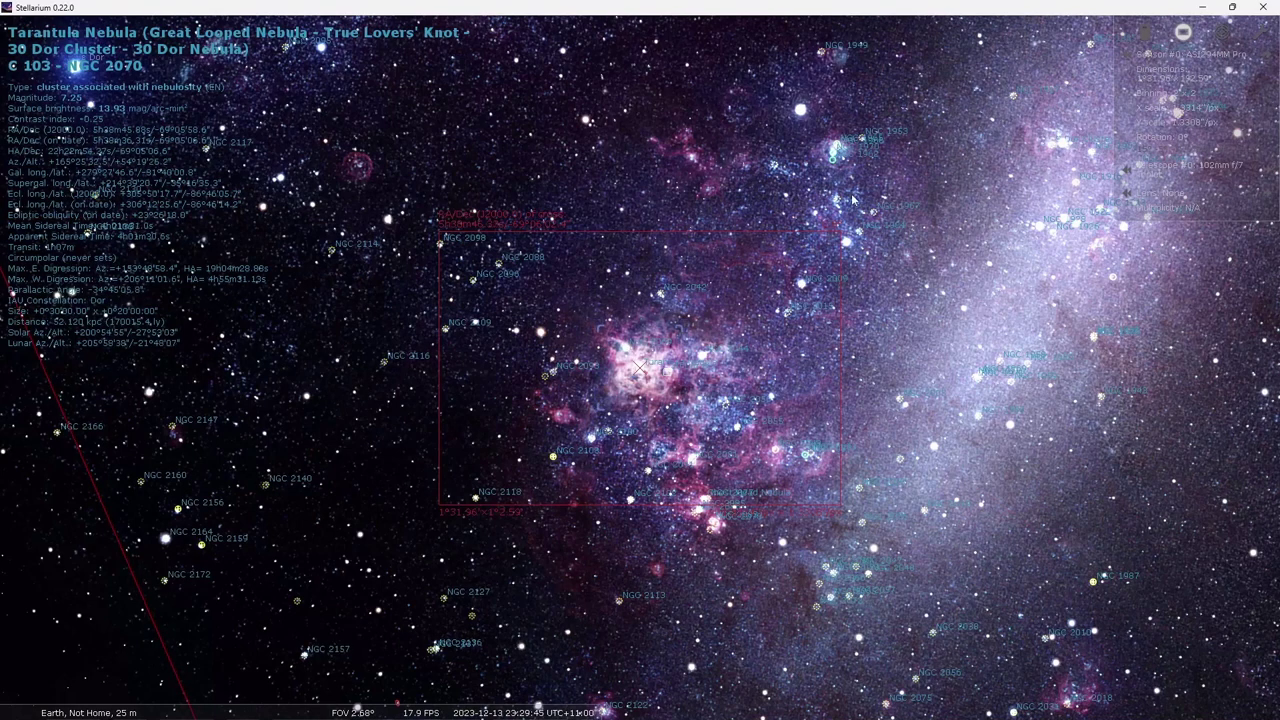
scroll(851, 196, "down", 5)
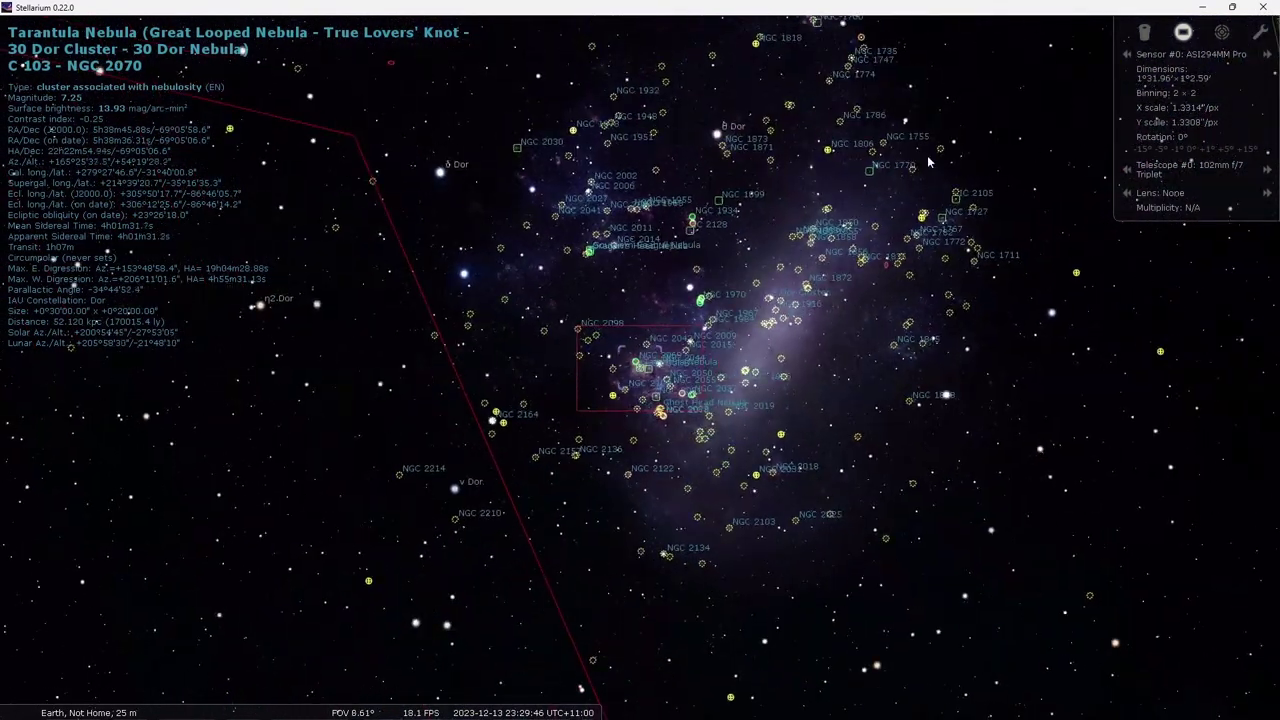
scroll(927, 155, "down", 3)
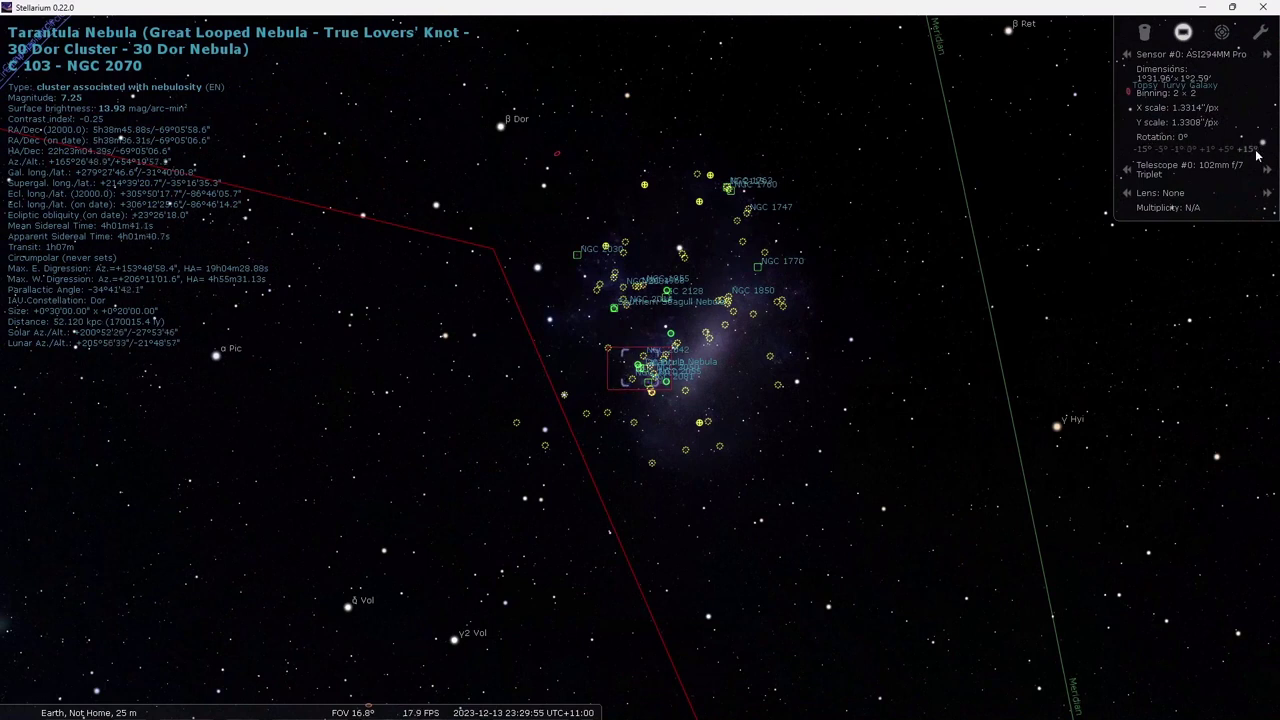
- Rotate the sensor frame on the sky, then reset its rotation to 0°
double_click(1251, 150)
left_click(1192, 155)
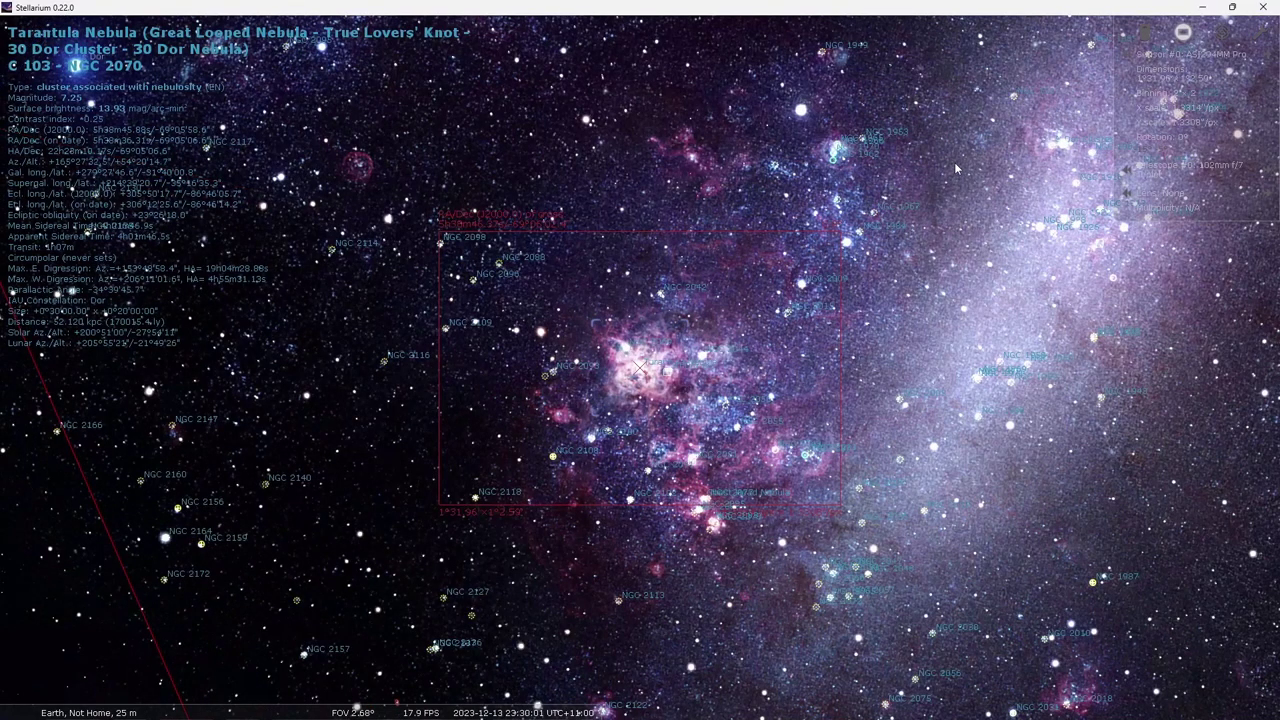
scroll(954, 162, "down", 2)
scroll(962, 164, "down", 7)
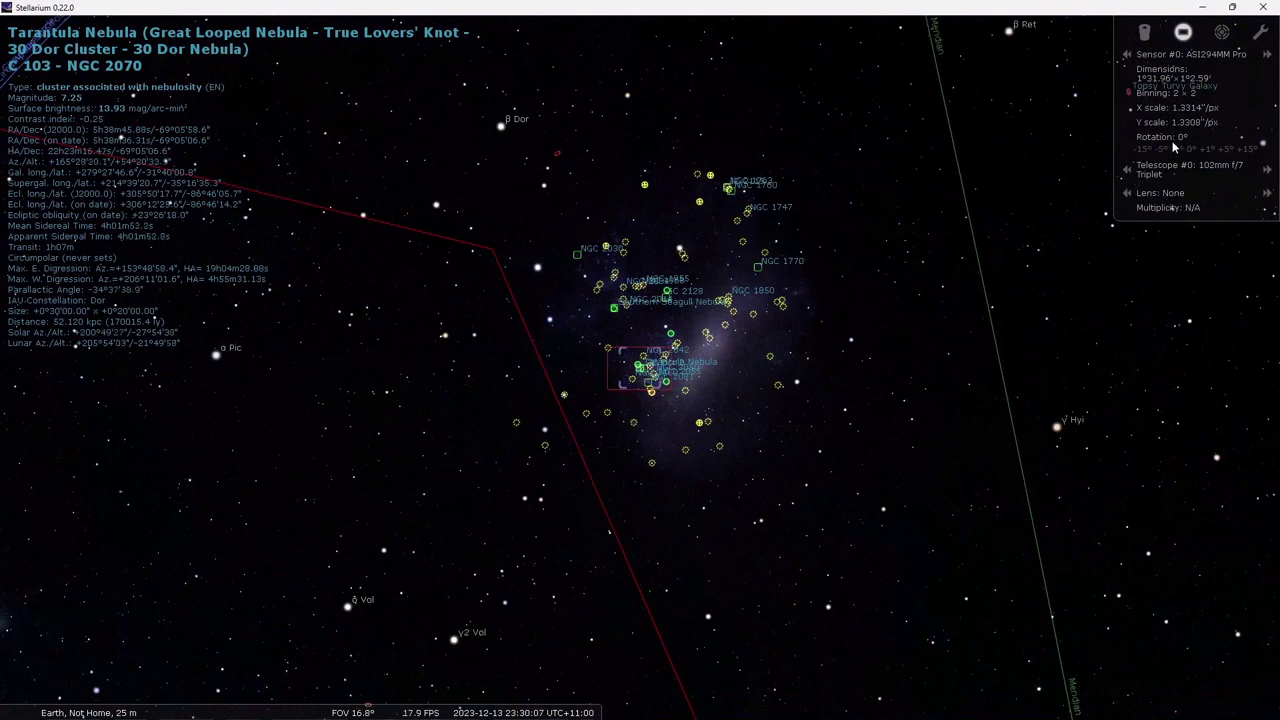
- Exit the sensor frame view and toggle the Telrad finder rings on and off
left_click(1183, 33)
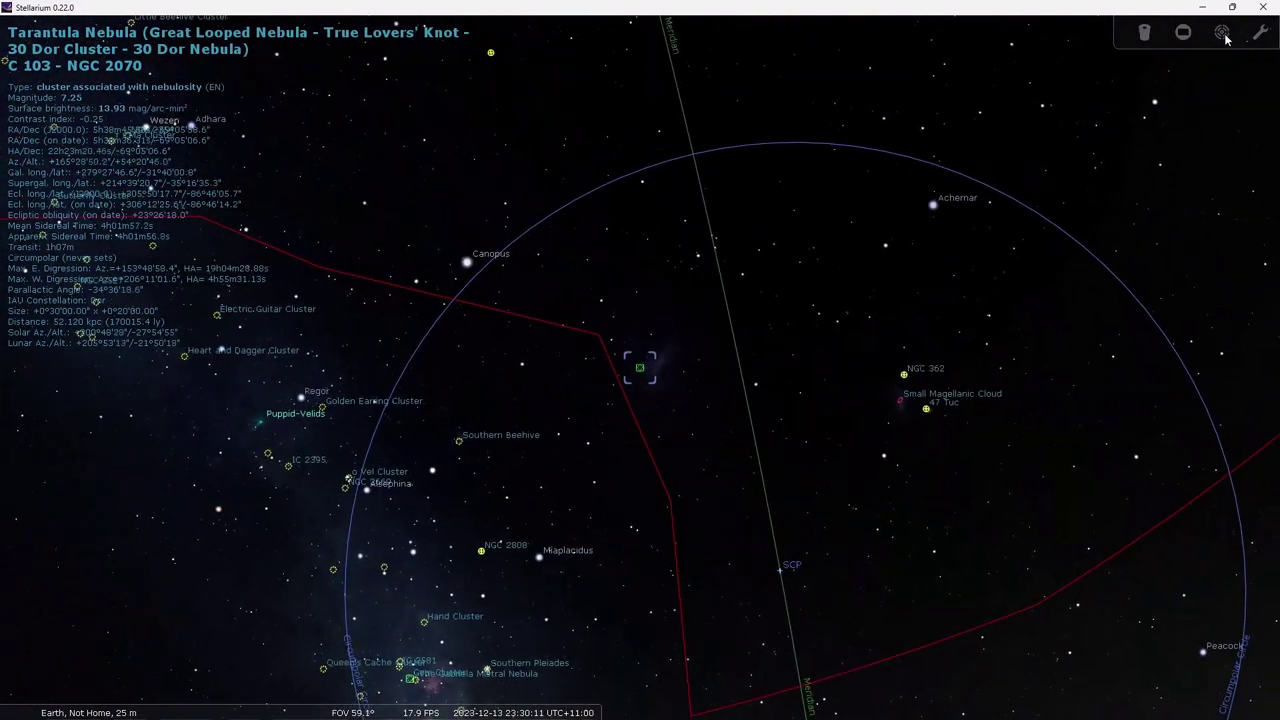
left_click(1222, 35)
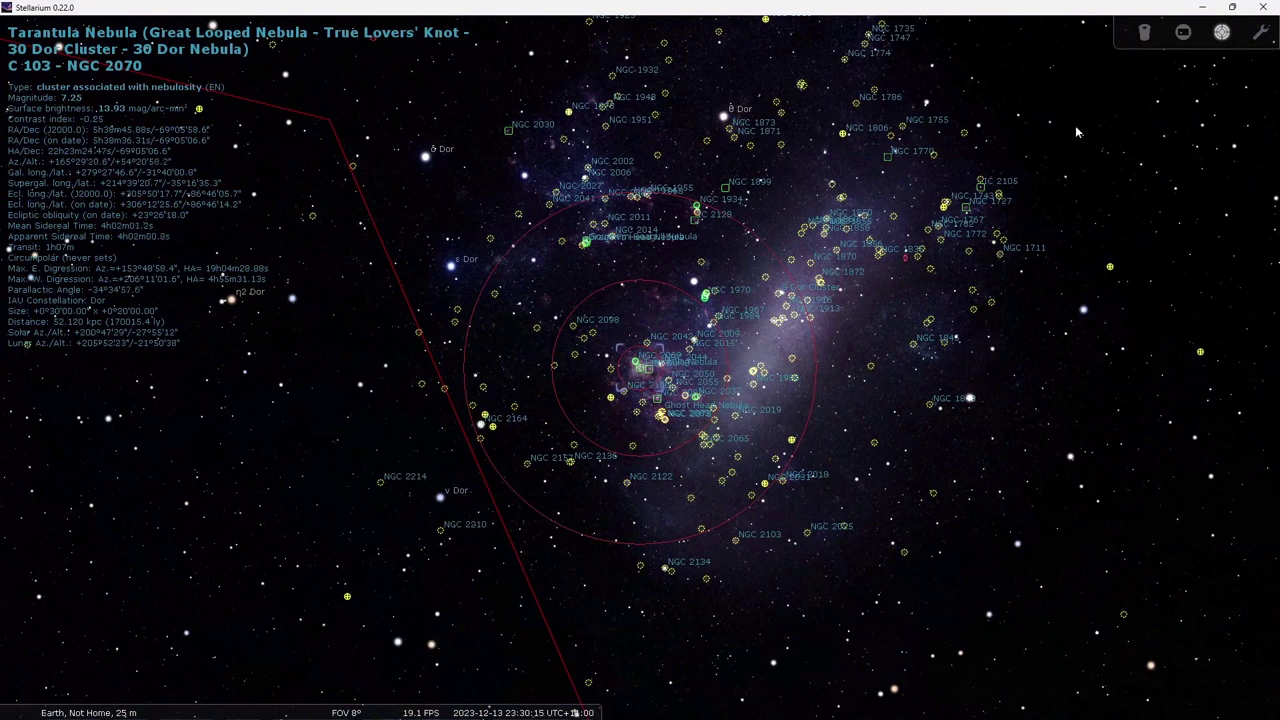
left_click(1222, 35)
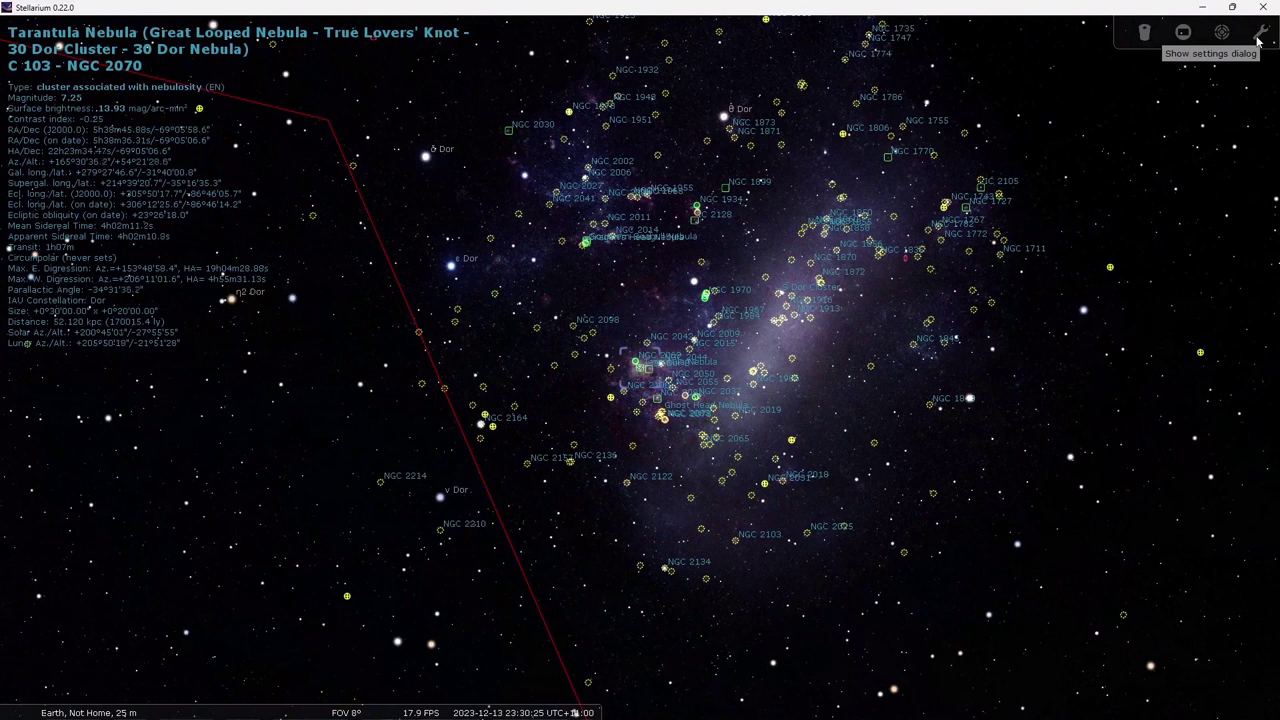
- Open the Oculars settings and view the Eyepieces list, then the Lenses list
left_click(1259, 38)
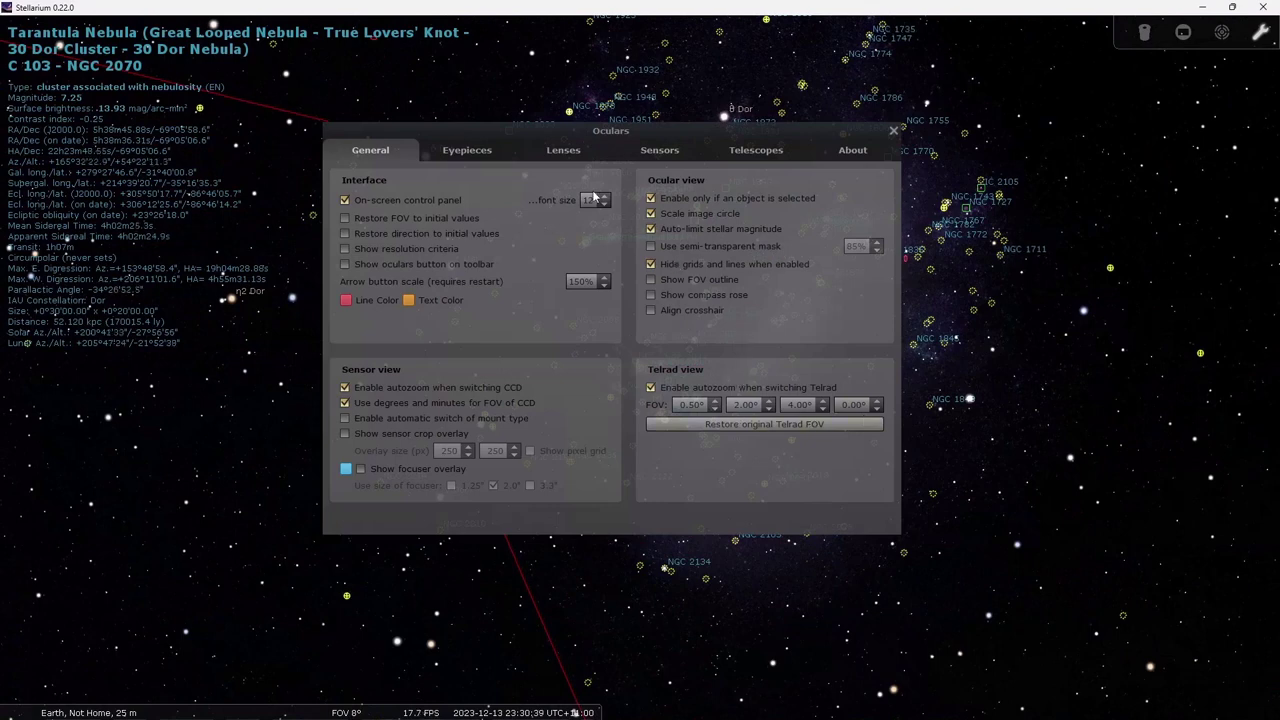
left_click(466, 151)
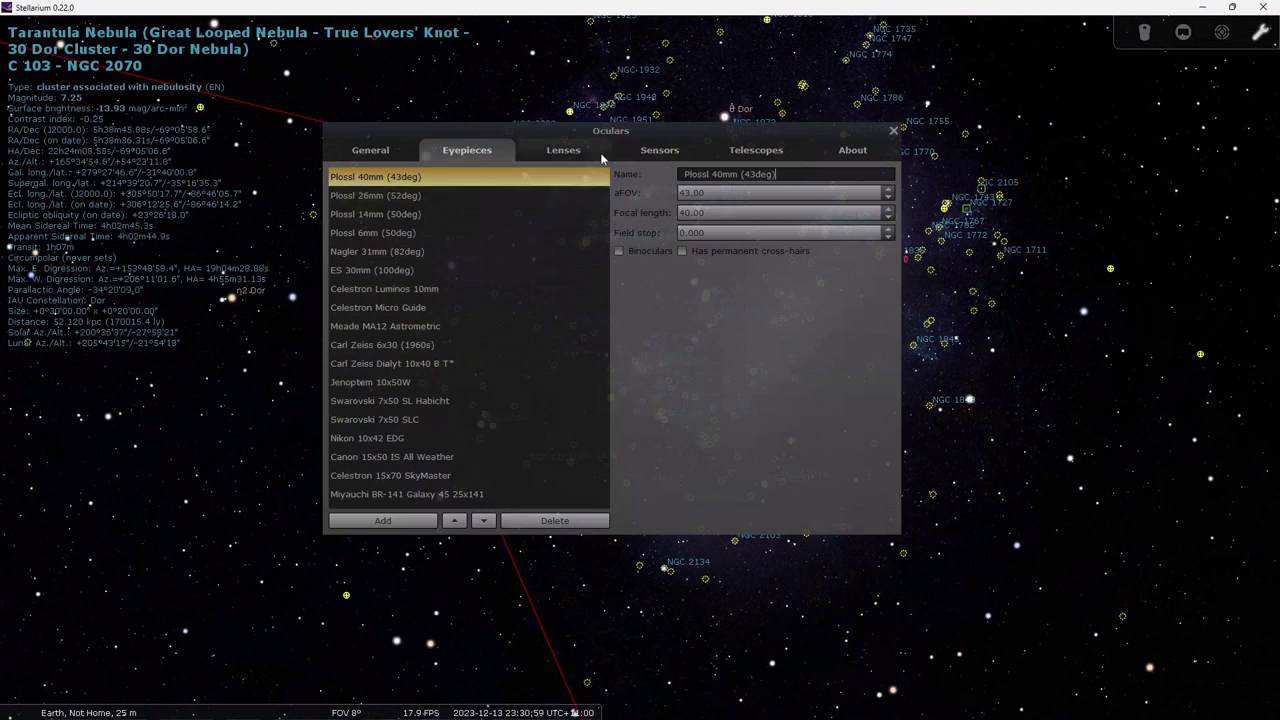
left_click(559, 151)
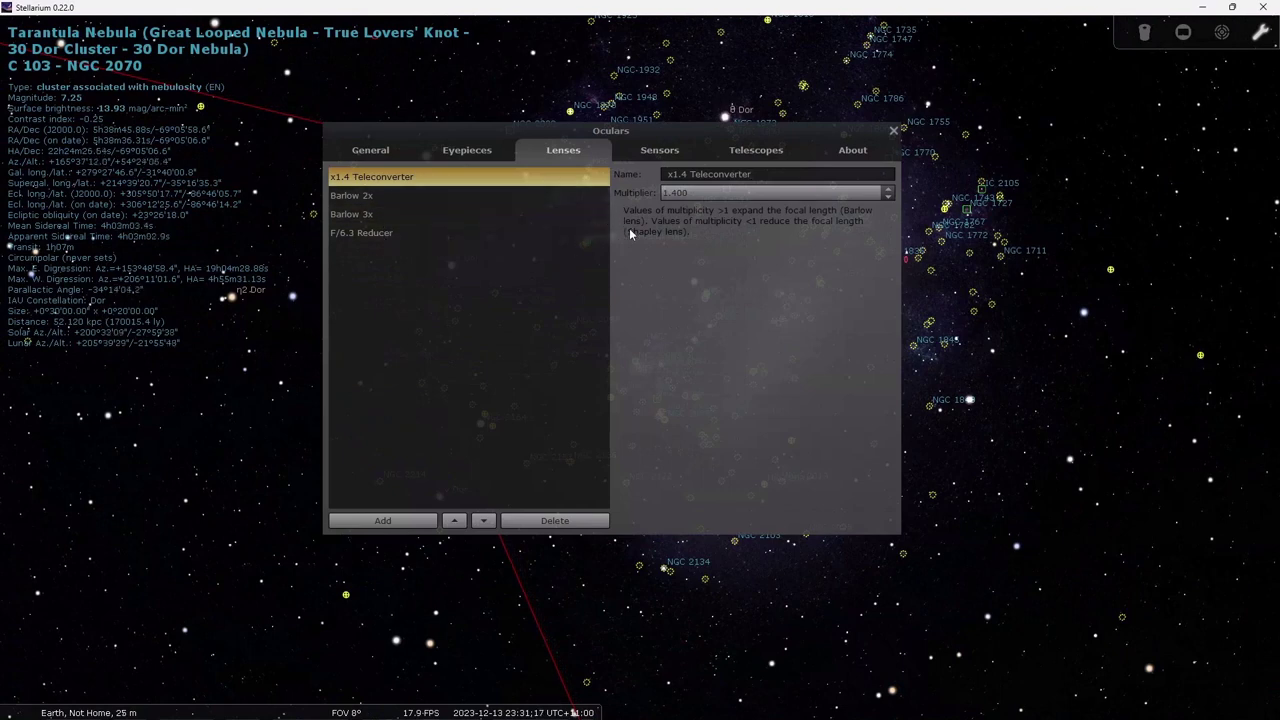
- Add a new lens named 'x0.8 Reducer'
left_click(388, 522)
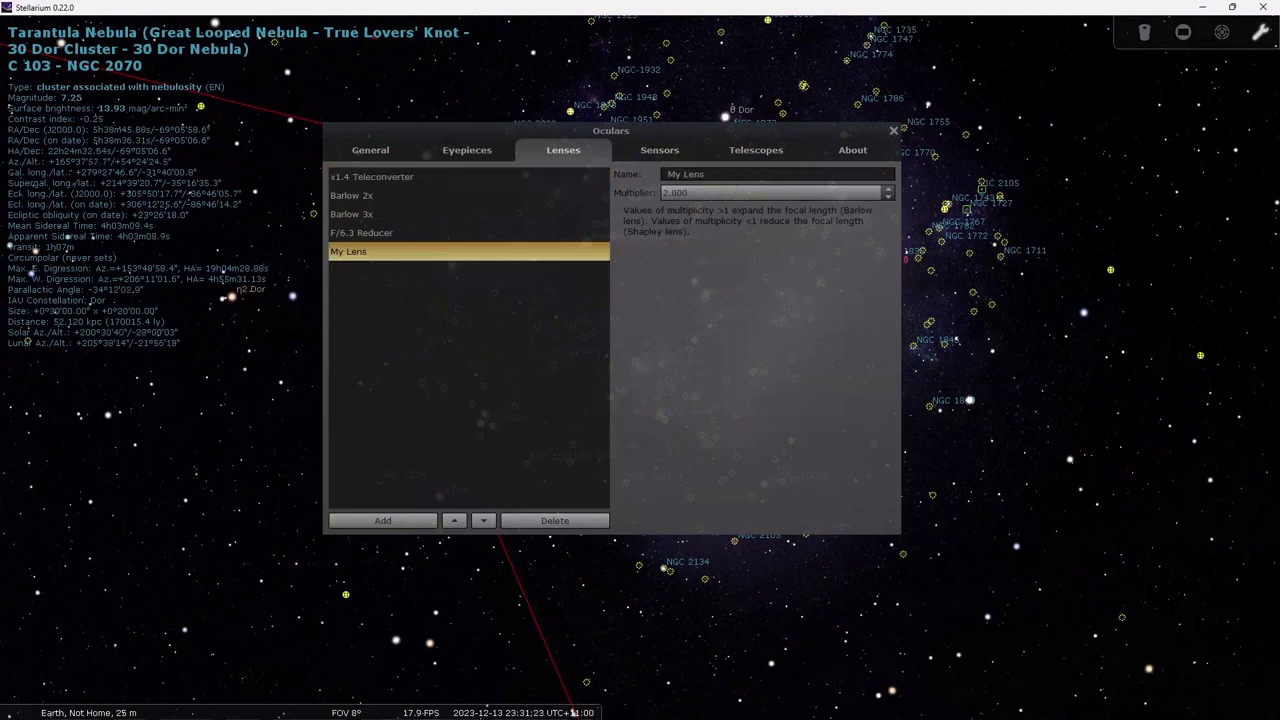
left_click_drag(706, 175, 636, 189)
type("x0.8")
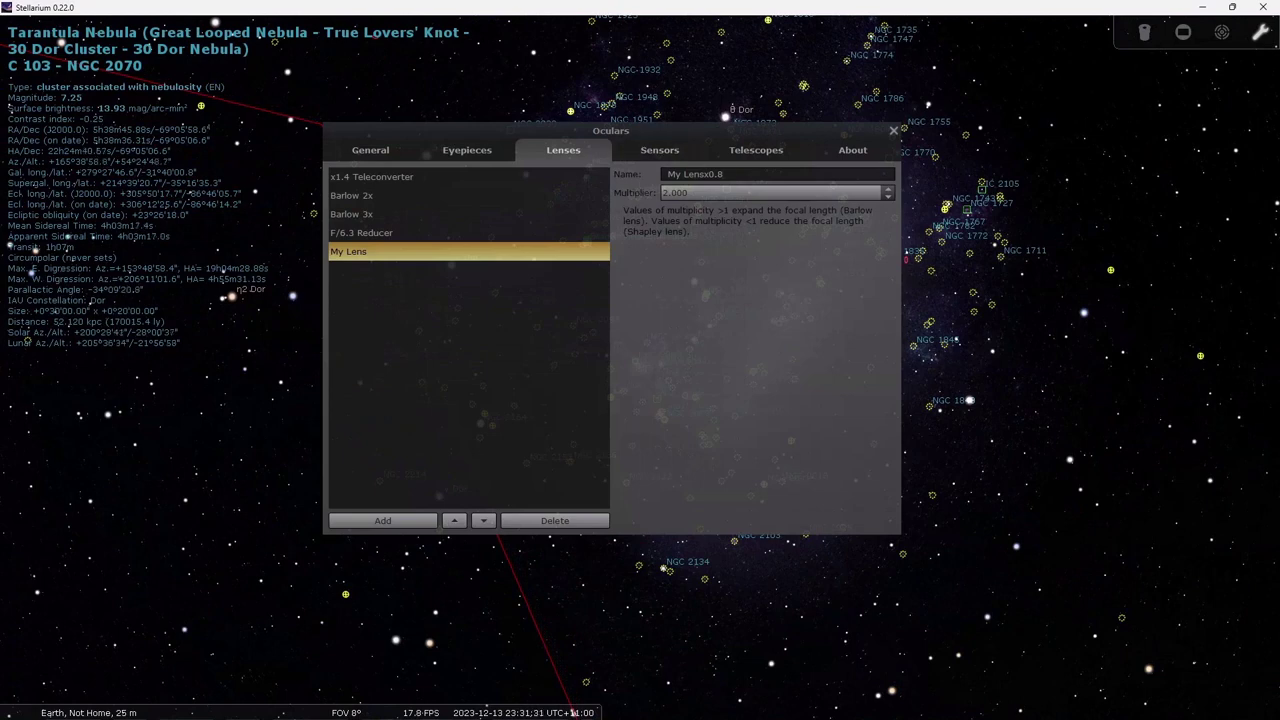
key("ctrl+a")
type("x0.8 Reducer")
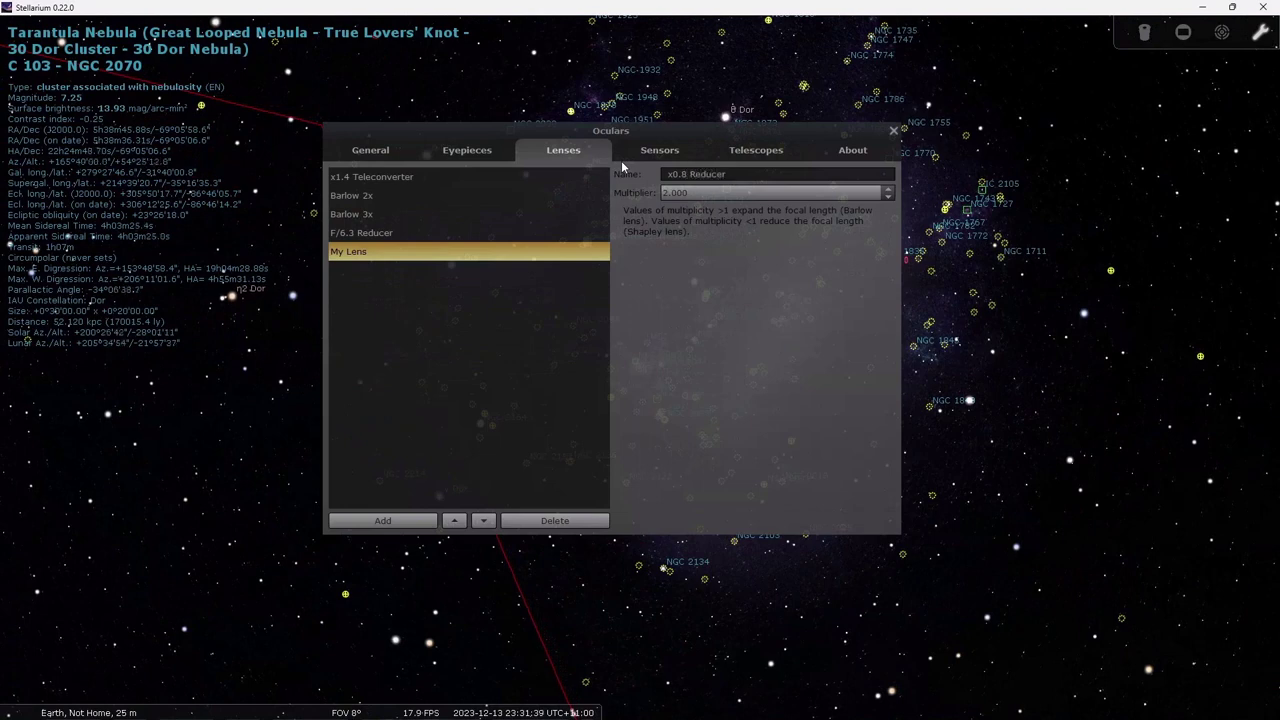
key("Tab")
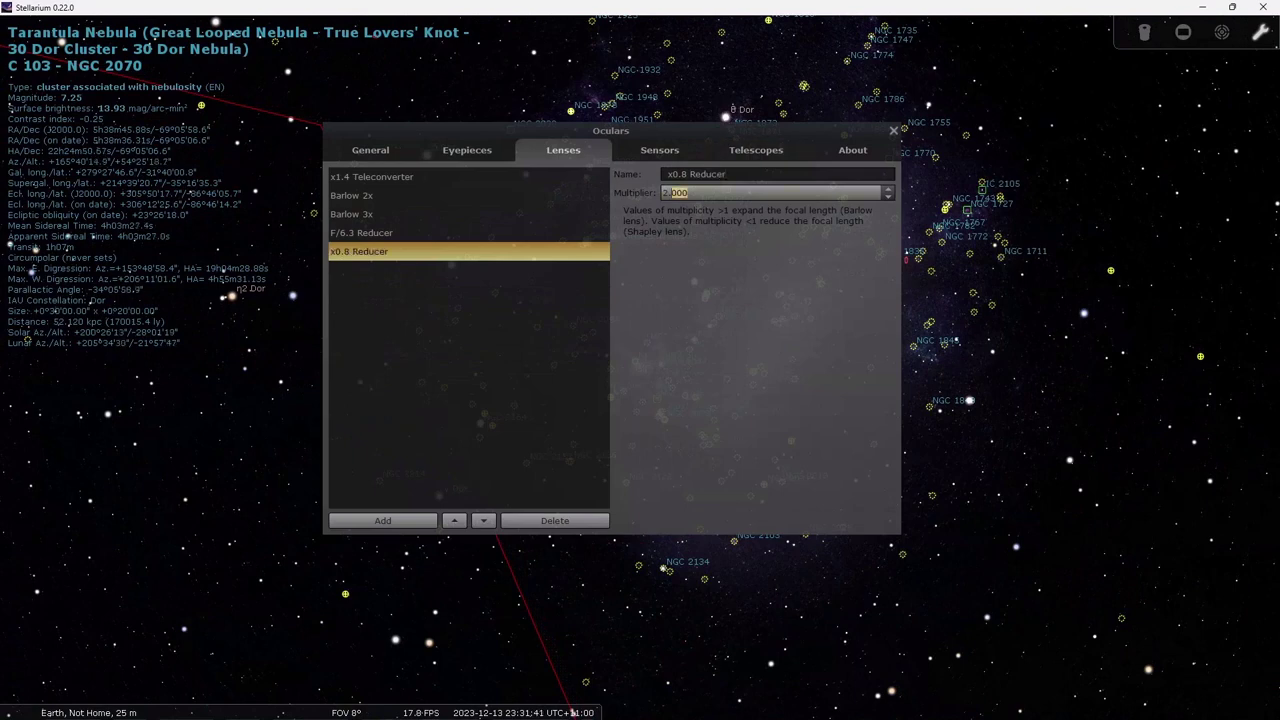
type("0.8")
- Set the x0.8 Reducer multiplier to 0.8 and move it to the top of the Lenses list
left_click(372, 258)
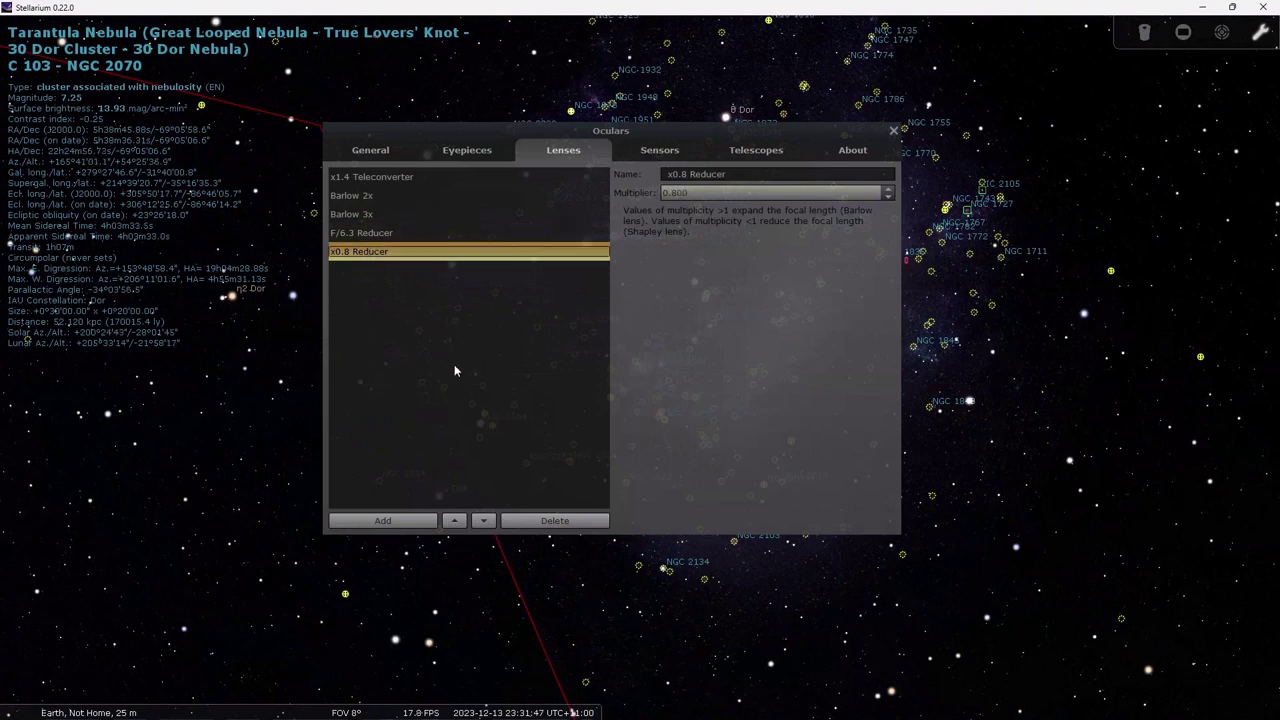
left_click(459, 521)
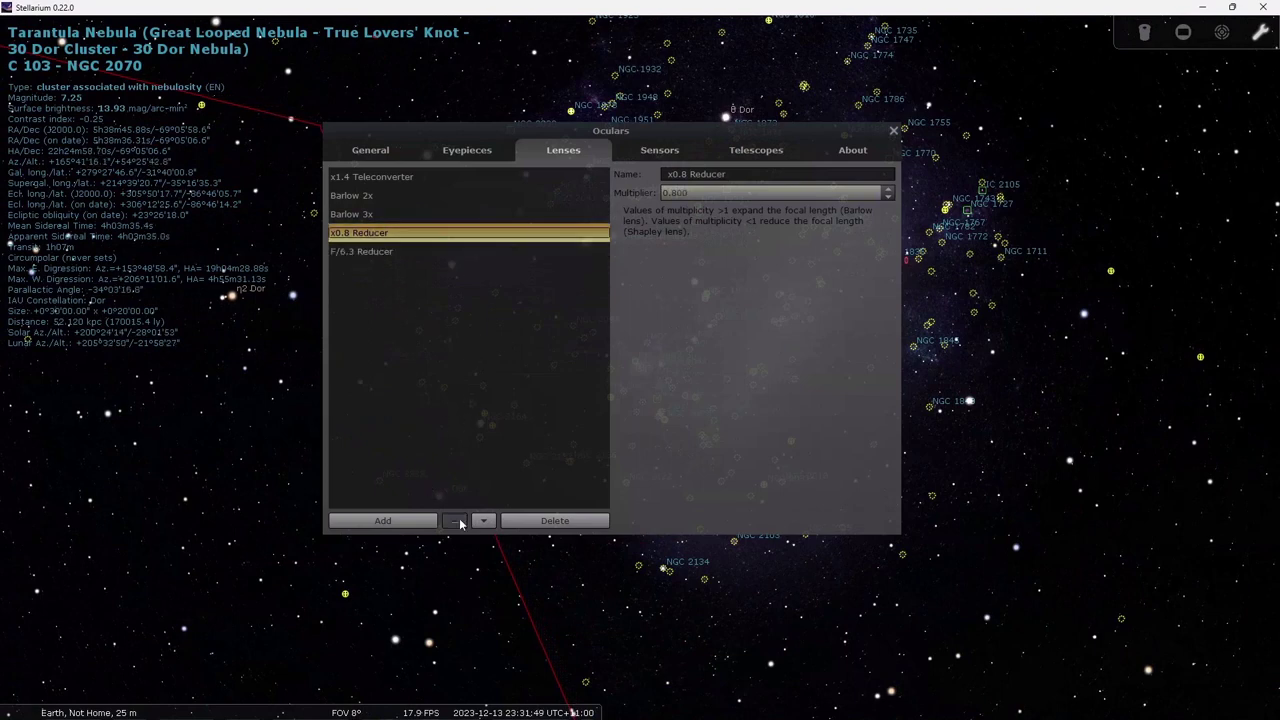
left_click(456, 521)
left_click(456, 521)
left_click(456, 521)
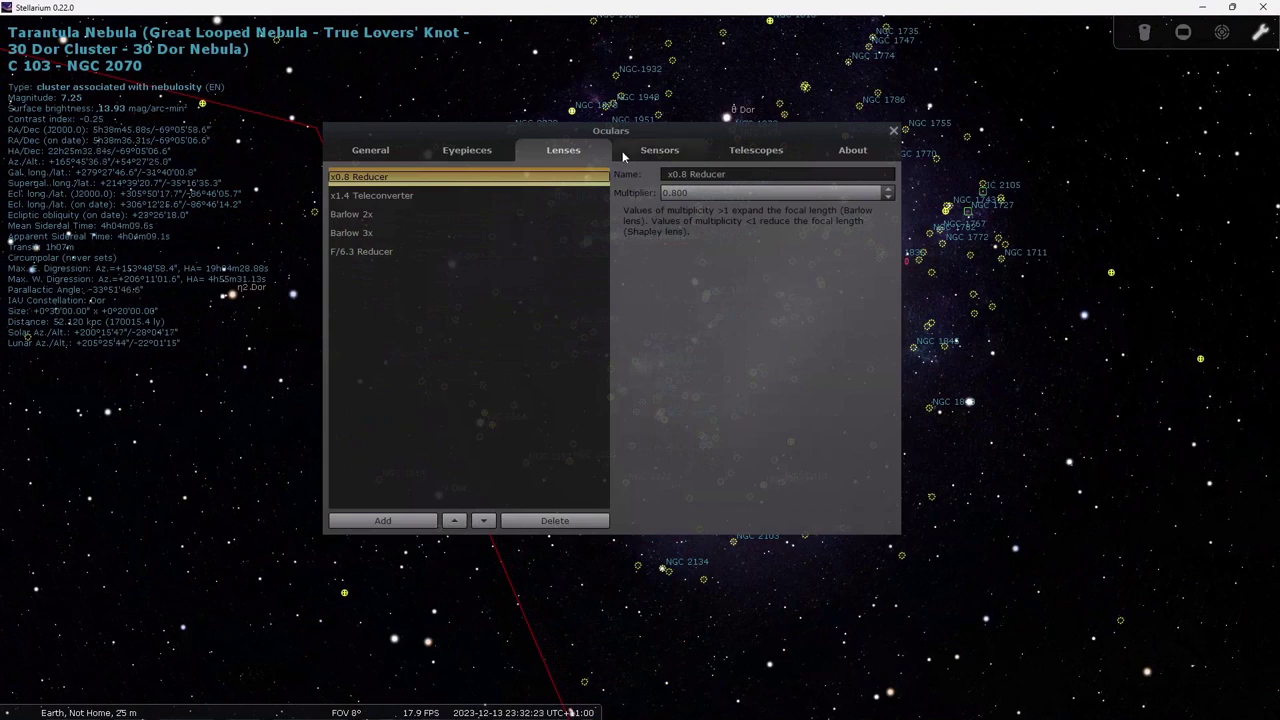
left_click(653, 152)
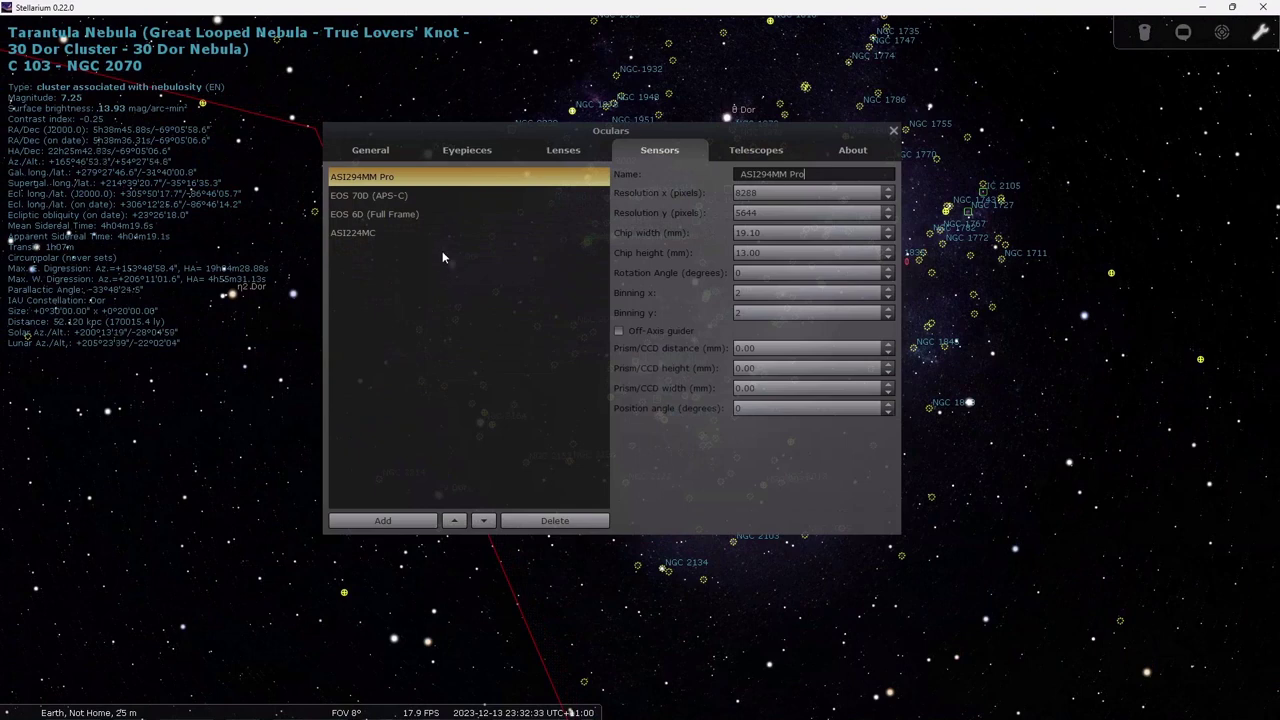
- Add a new sensor, replacing the default My CCD name with 'EOS 1100D (APS-C)'
left_click(402, 520)
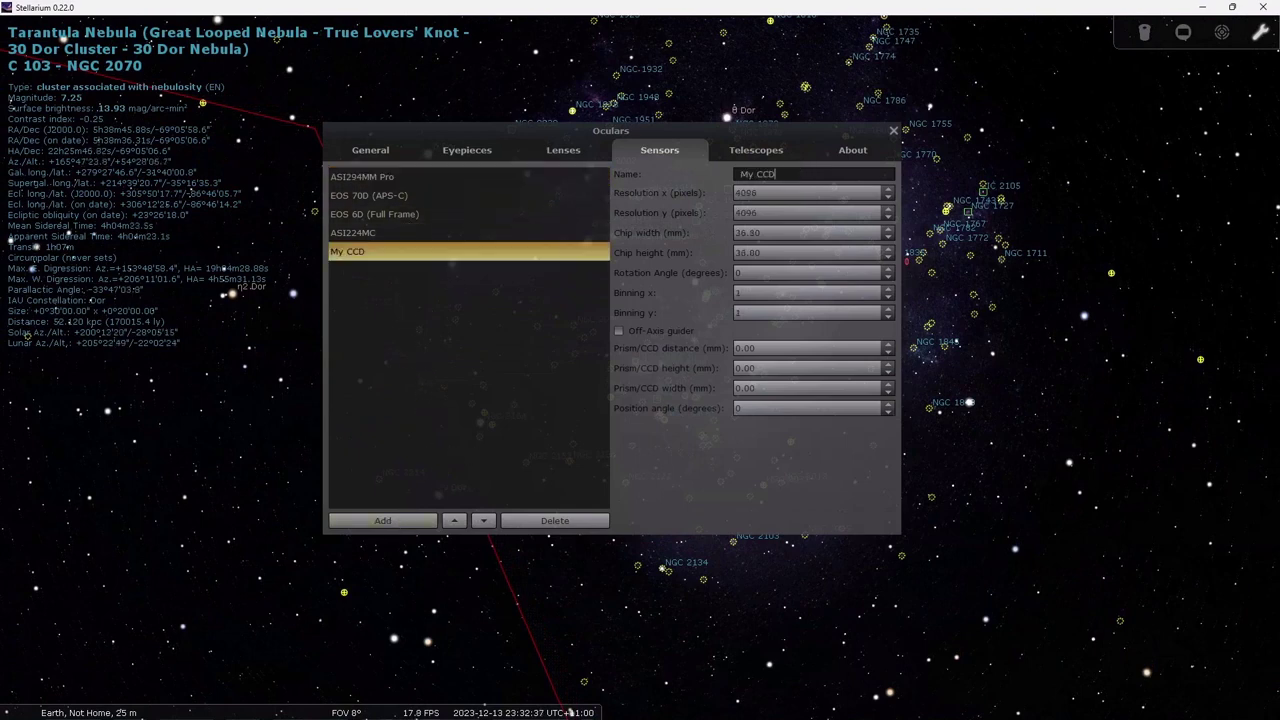
left_click_drag(777, 174, 717, 176)
type("EOS 1100D")
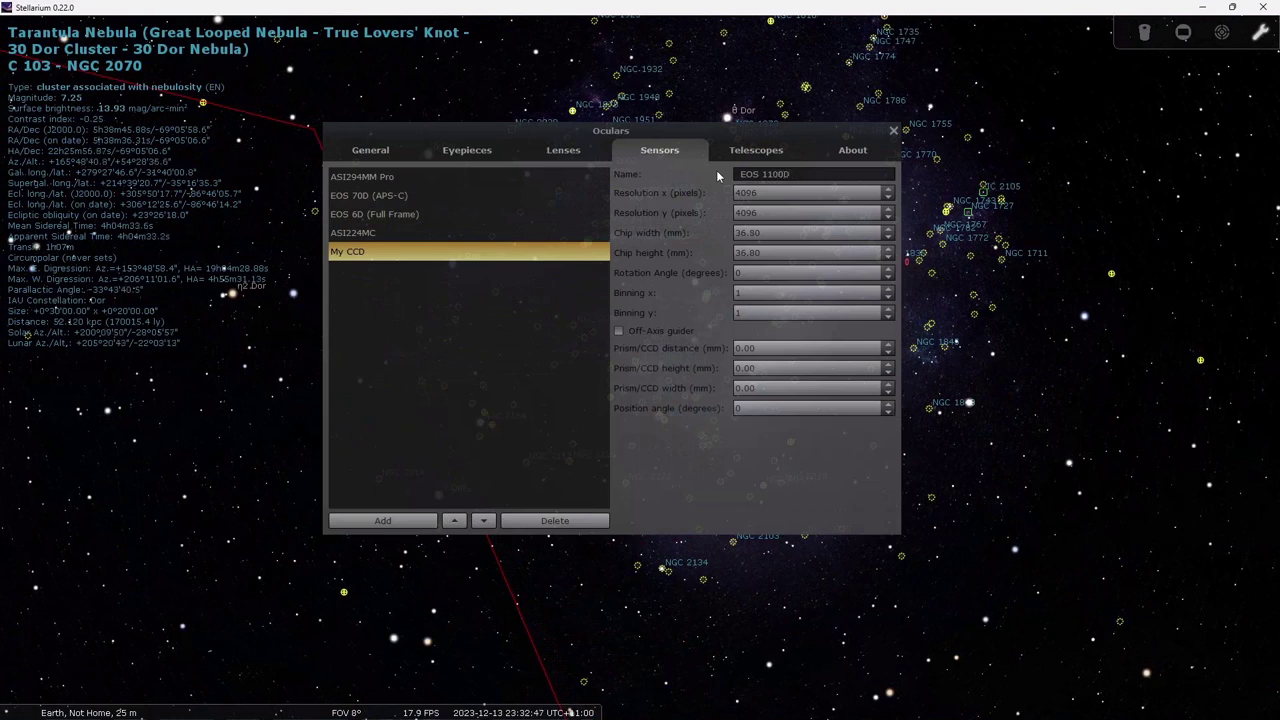
type(" (AS")
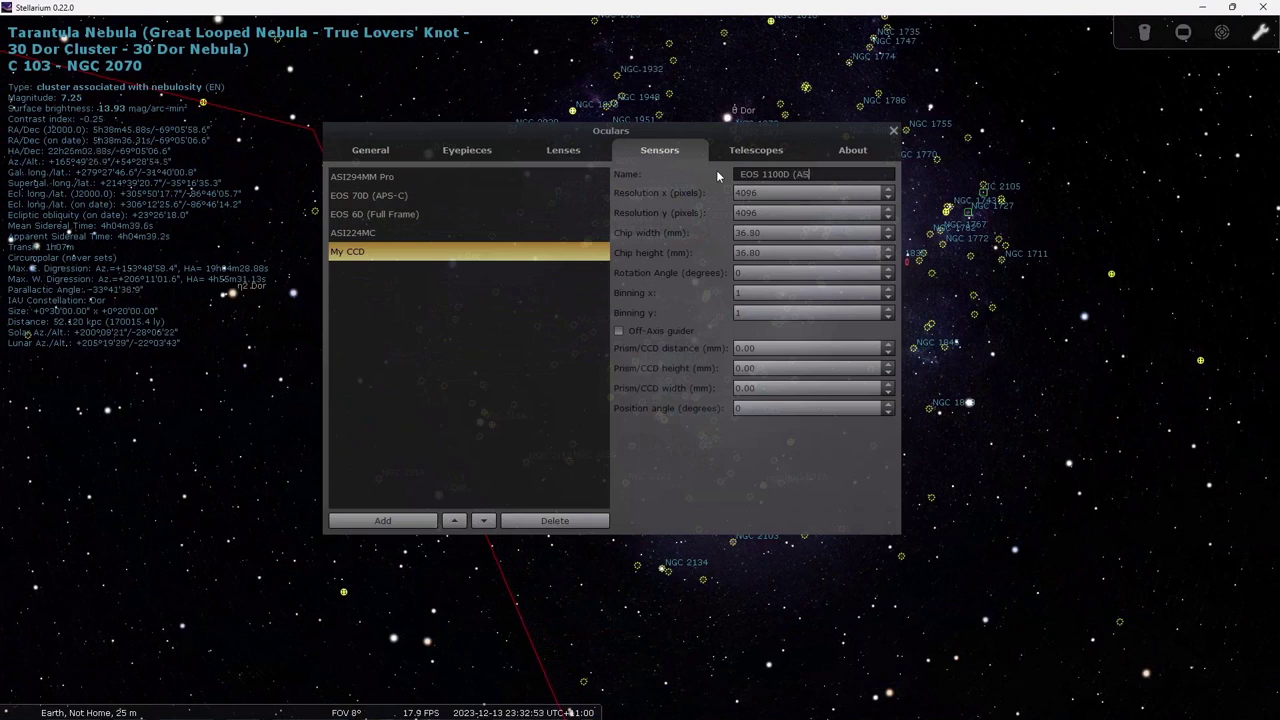
key("BackSpace")
type("PS-C)")
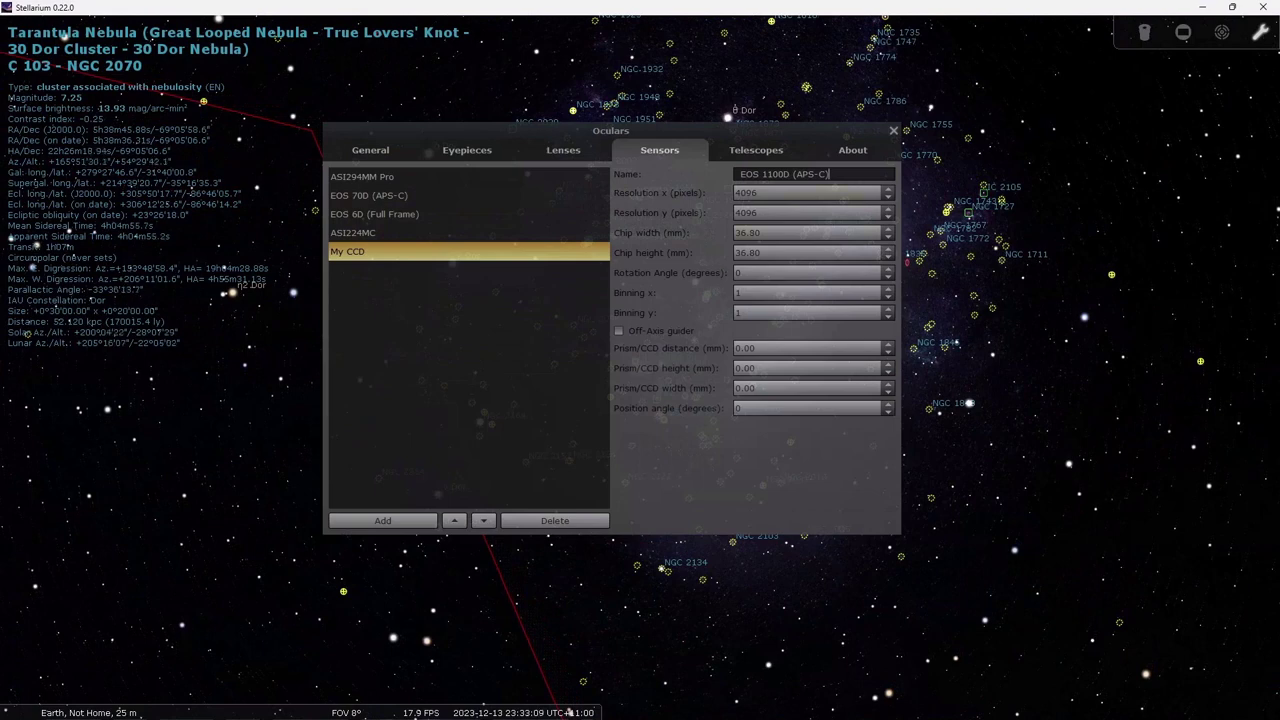
key("Return")
key("Tab")
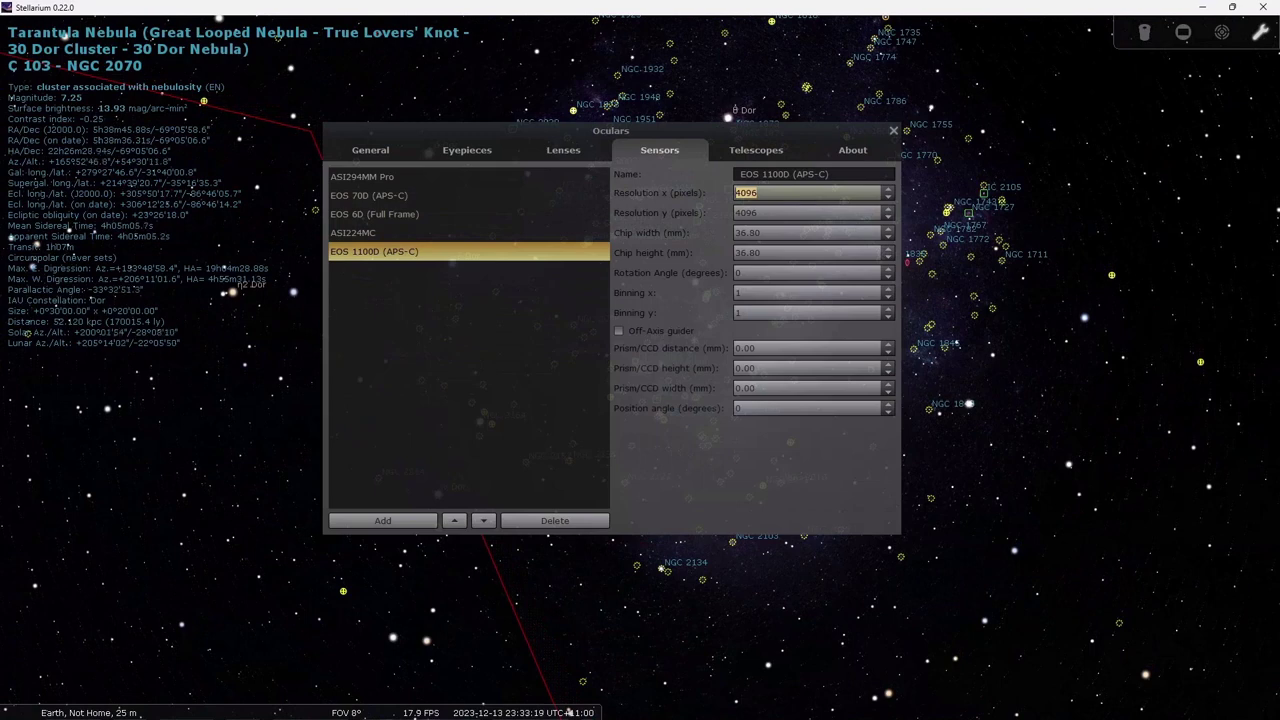
- Enter 4272 × 2848 pixel resolution and a 22.2 × 14.7 mm chip size for EOS 1100D (APS-C)
type("4272")
key("Tab")
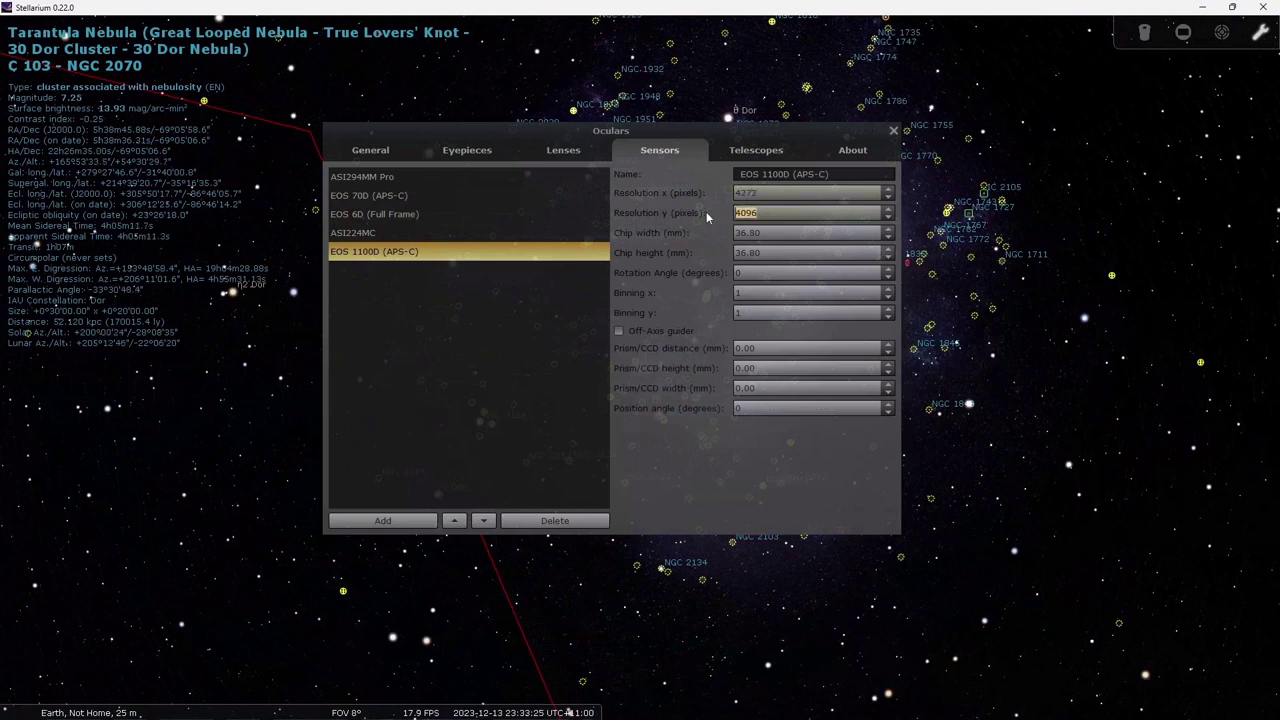
type("2848")
key("Tab")
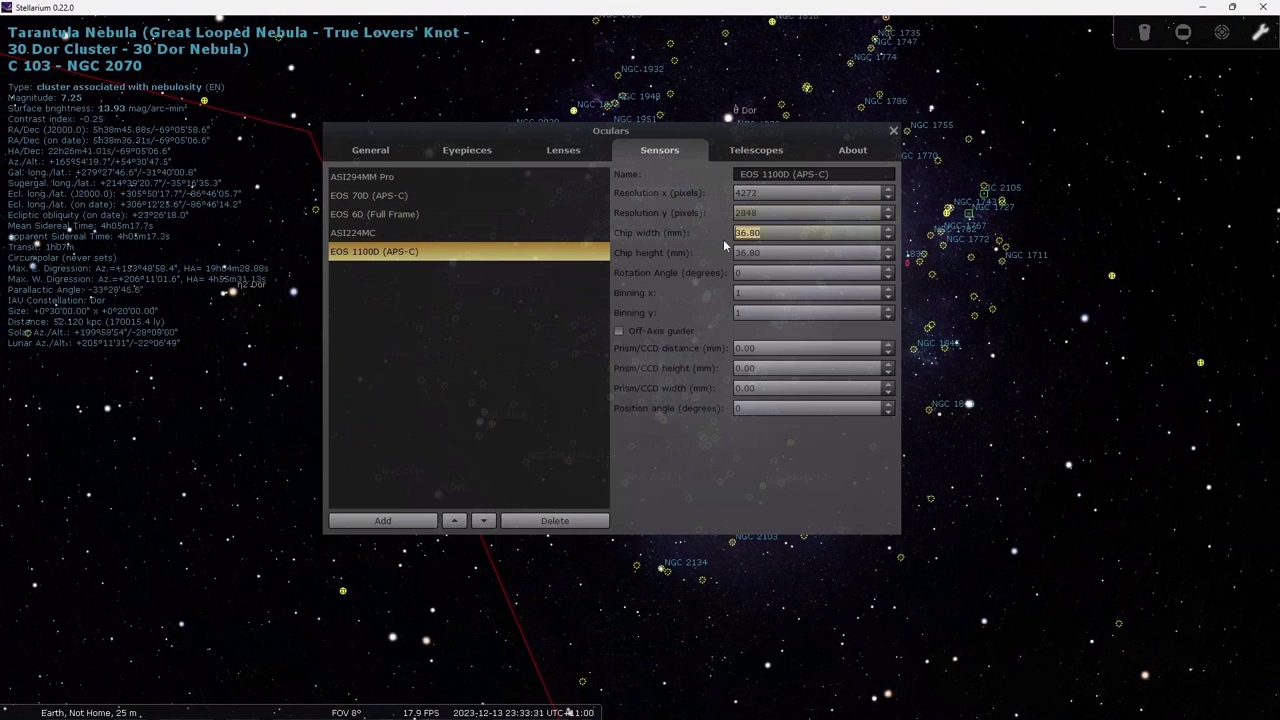
type("22.2")
key("Tab")
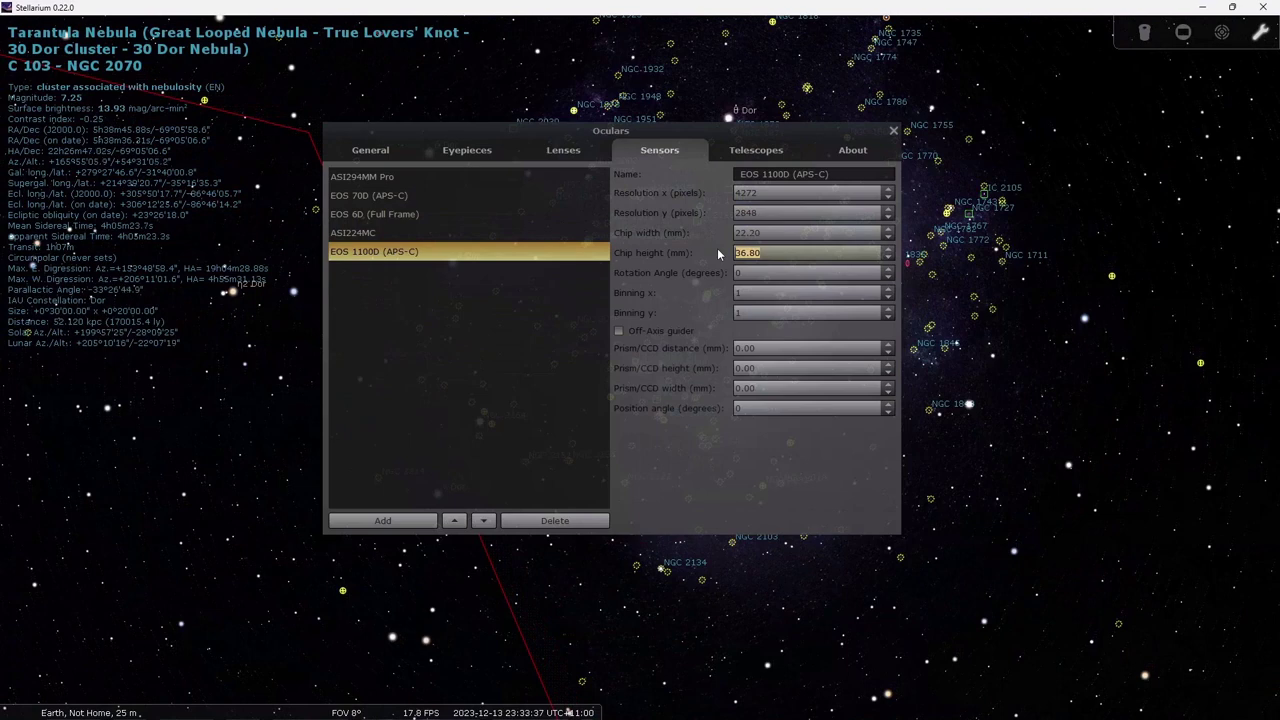
type("14.7")
key("Tab")
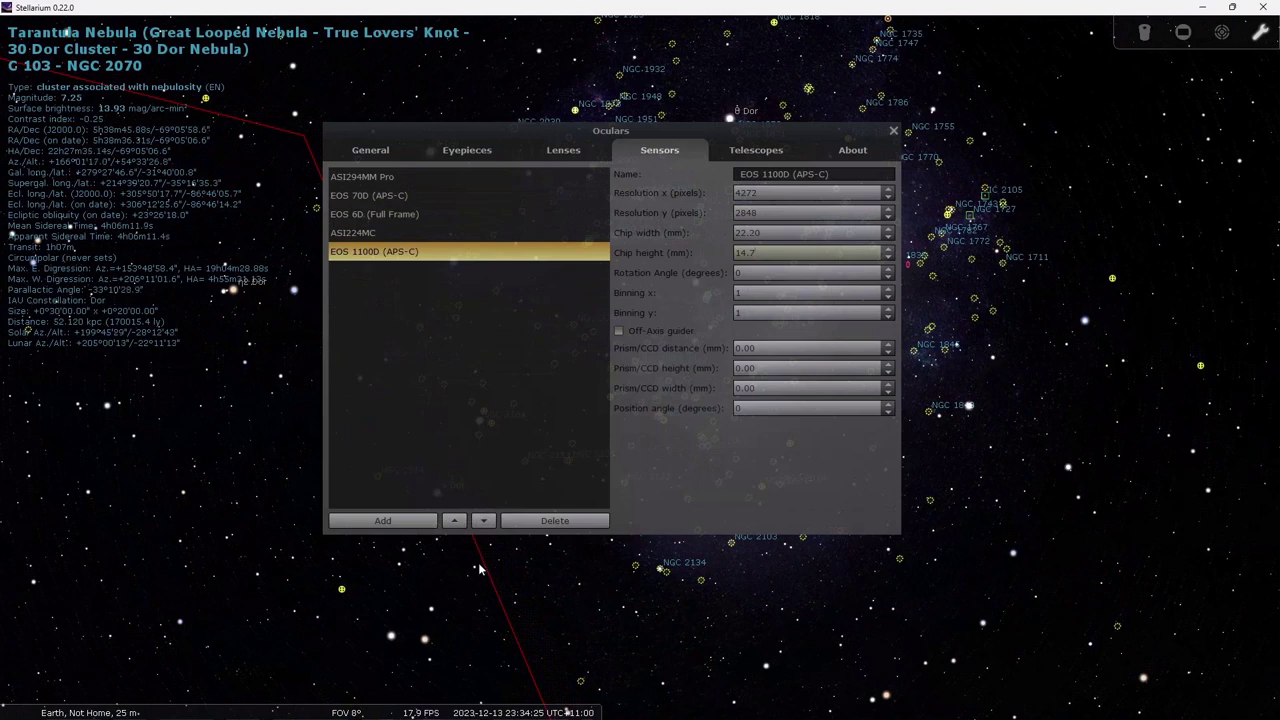
- Move EOS 1100D (APS-C) up three places to sit just below ASI294MM Pro
left_click(454, 520)
left_click(454, 520)
left_click(454, 520)
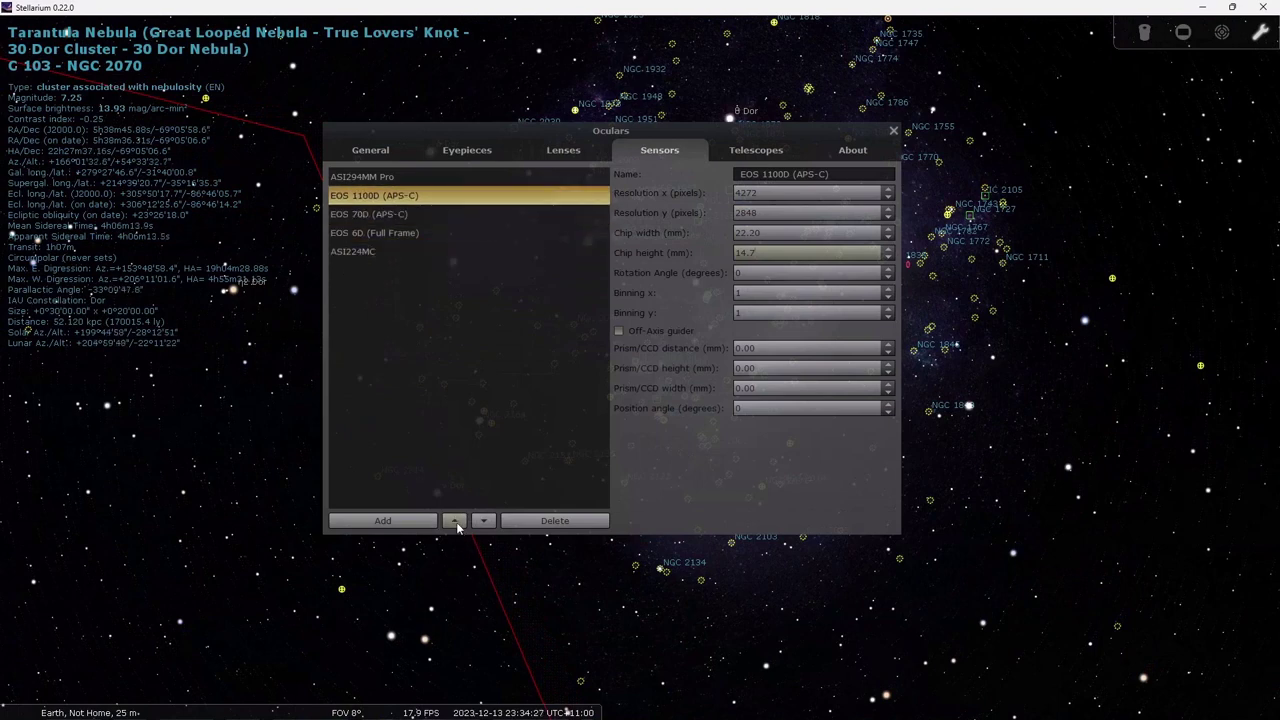
left_click(379, 178)
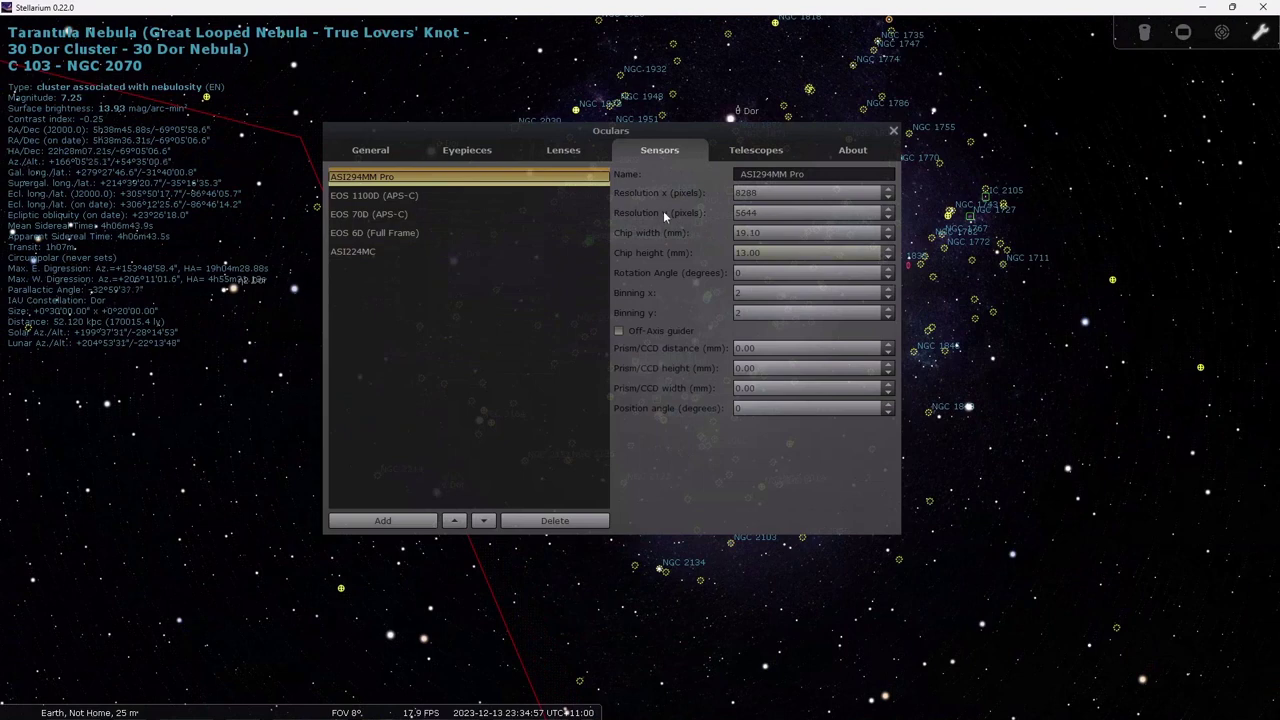
- Switch the Oculars settings to the Telescopes list
left_click(743, 151)
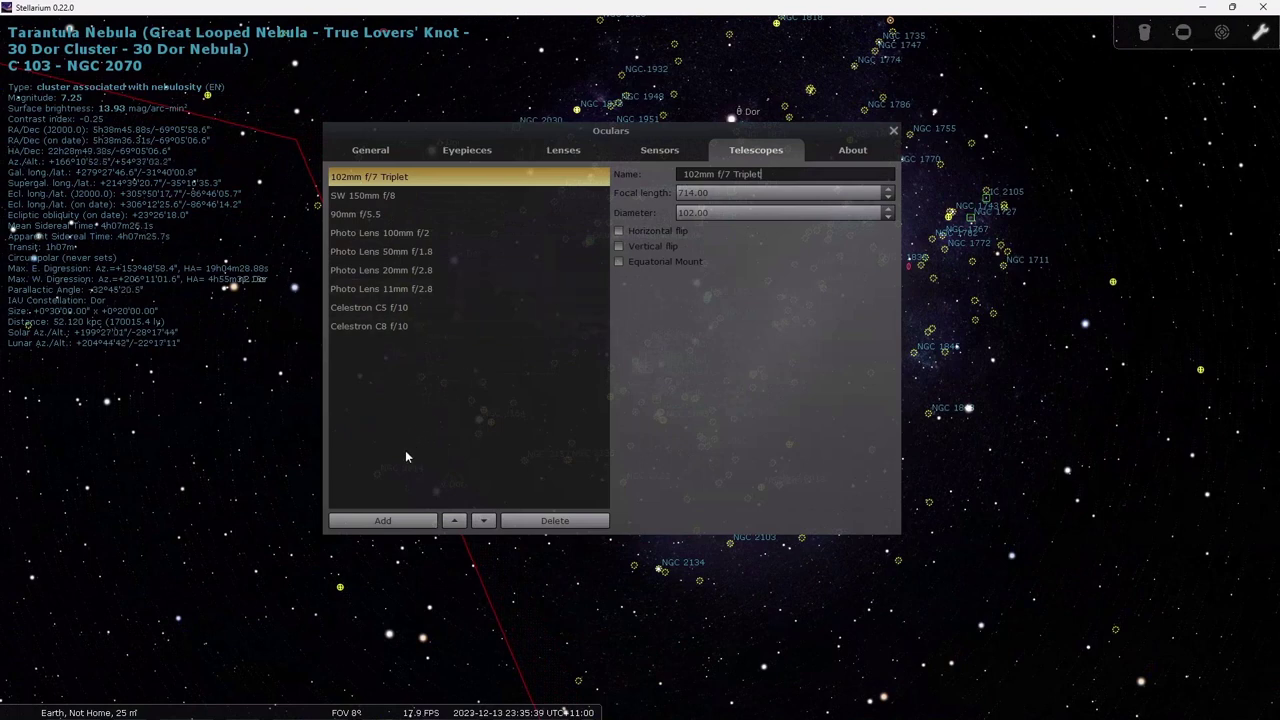
- Add a telescope named 'Photo Lens 300mm f/4' with 300 mm focal length and 75 mm diameter
left_click(403, 520)
left_click_drag(745, 175, 667, 180)
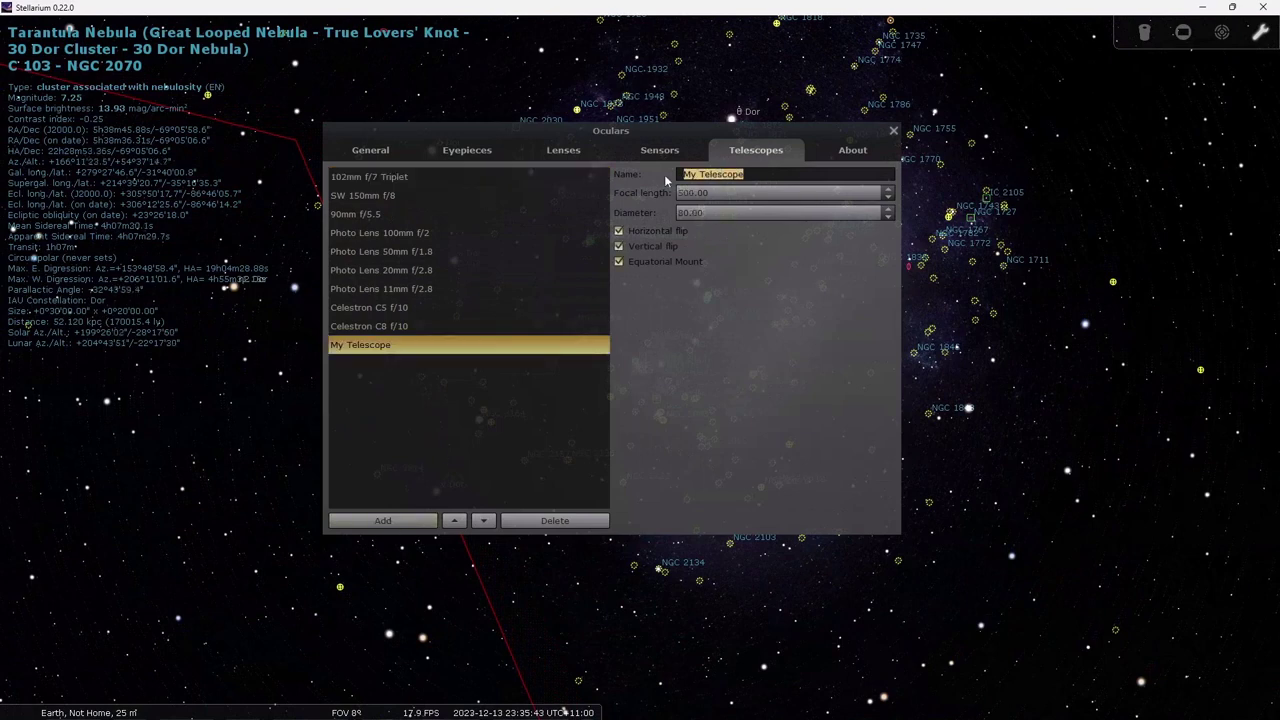
type("Photo Lens 300")
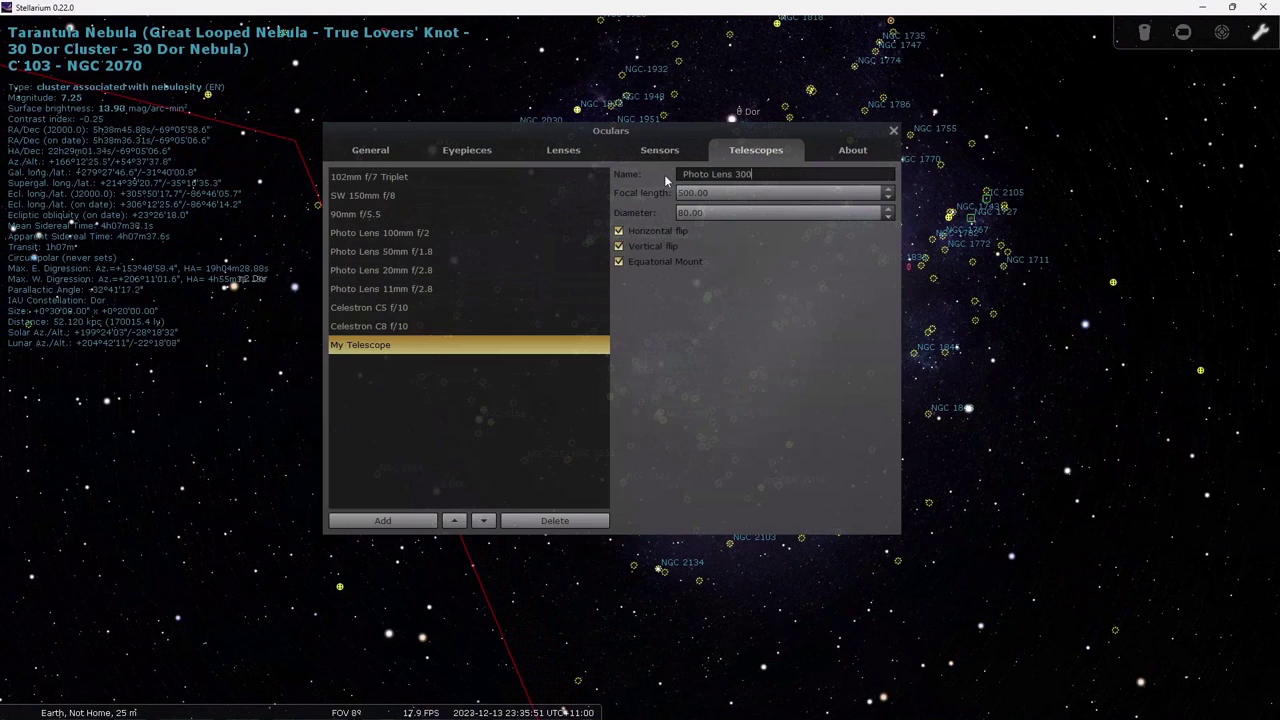
type("mm.")
type("f/4")
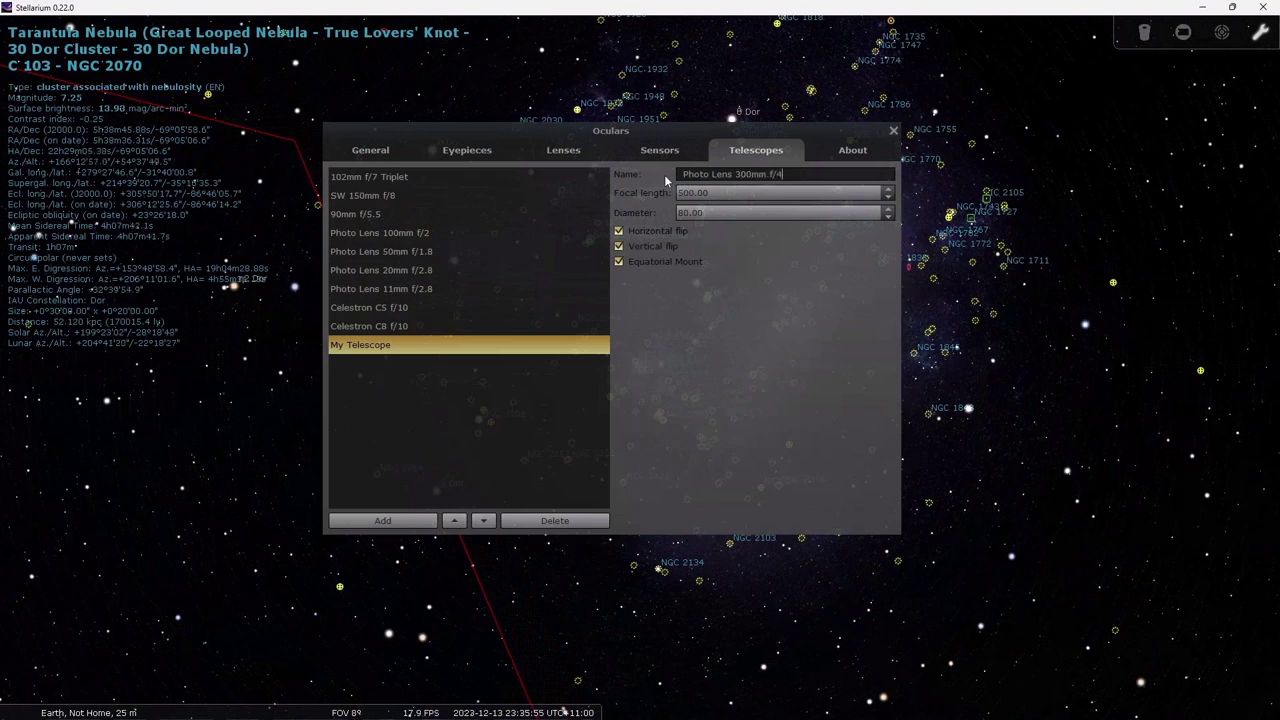
key("Tab")
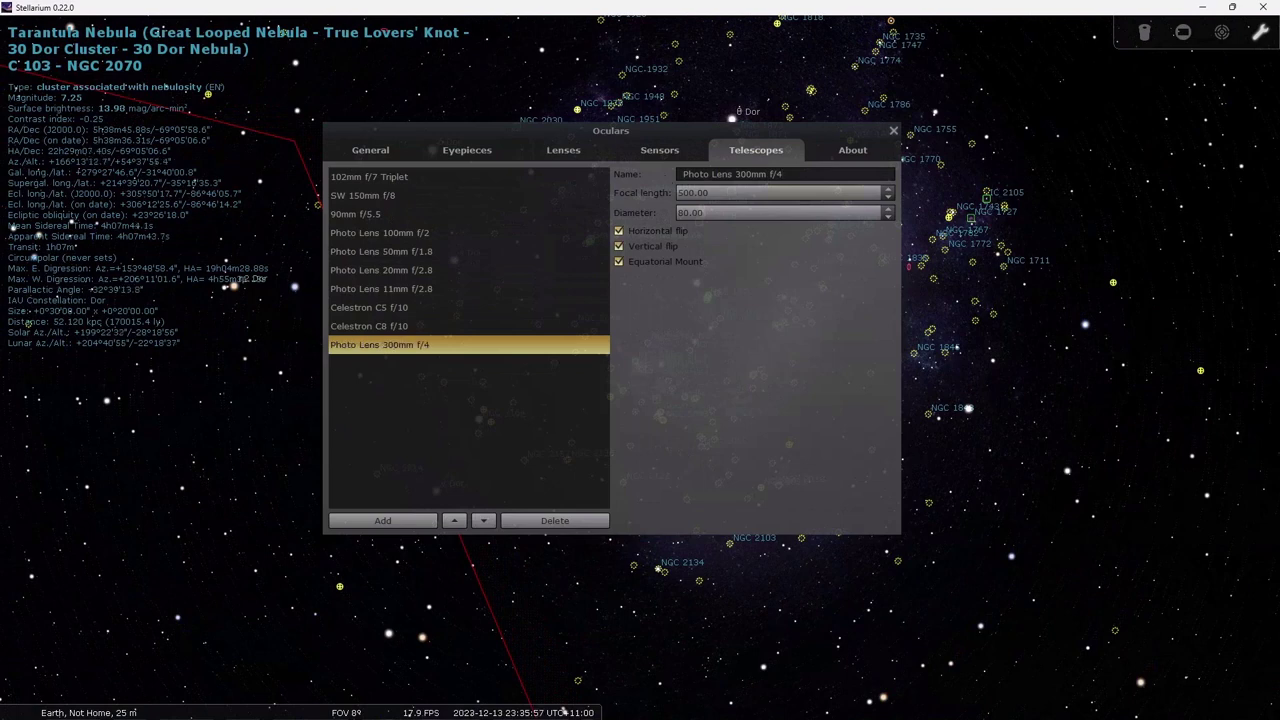
type("300")
key("Return")
key("Tab")
type("7")
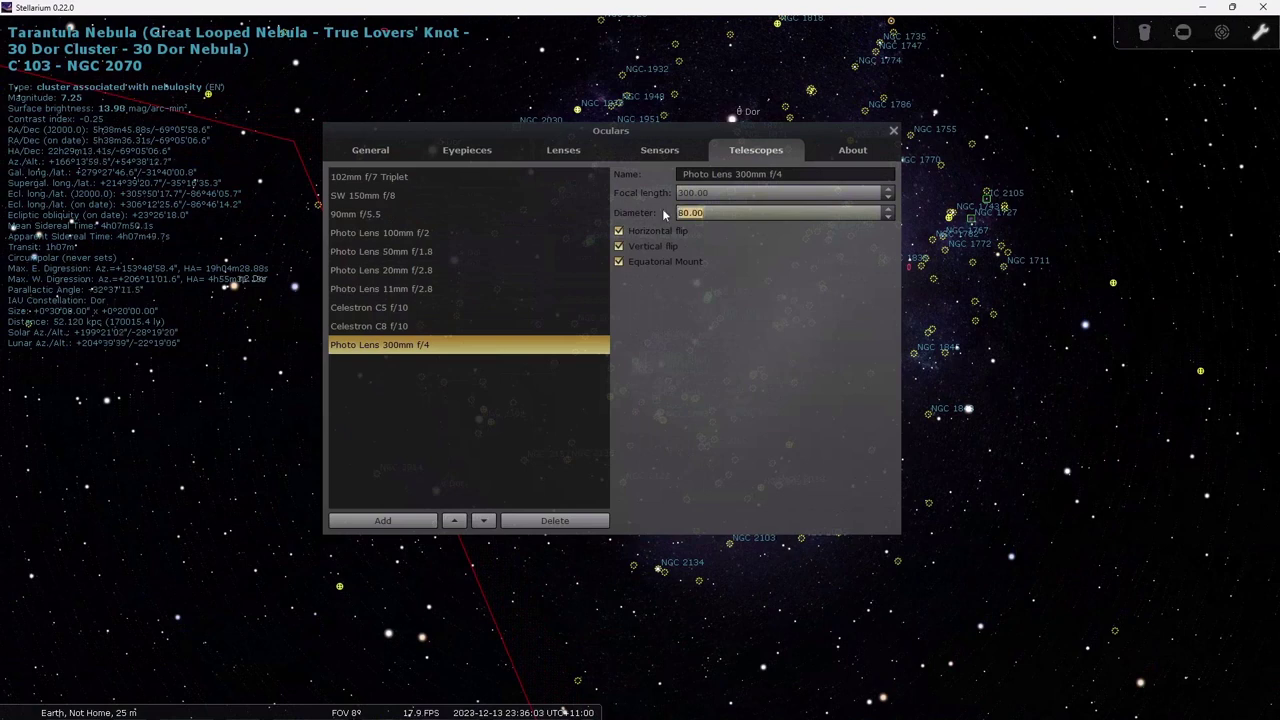
type("5")
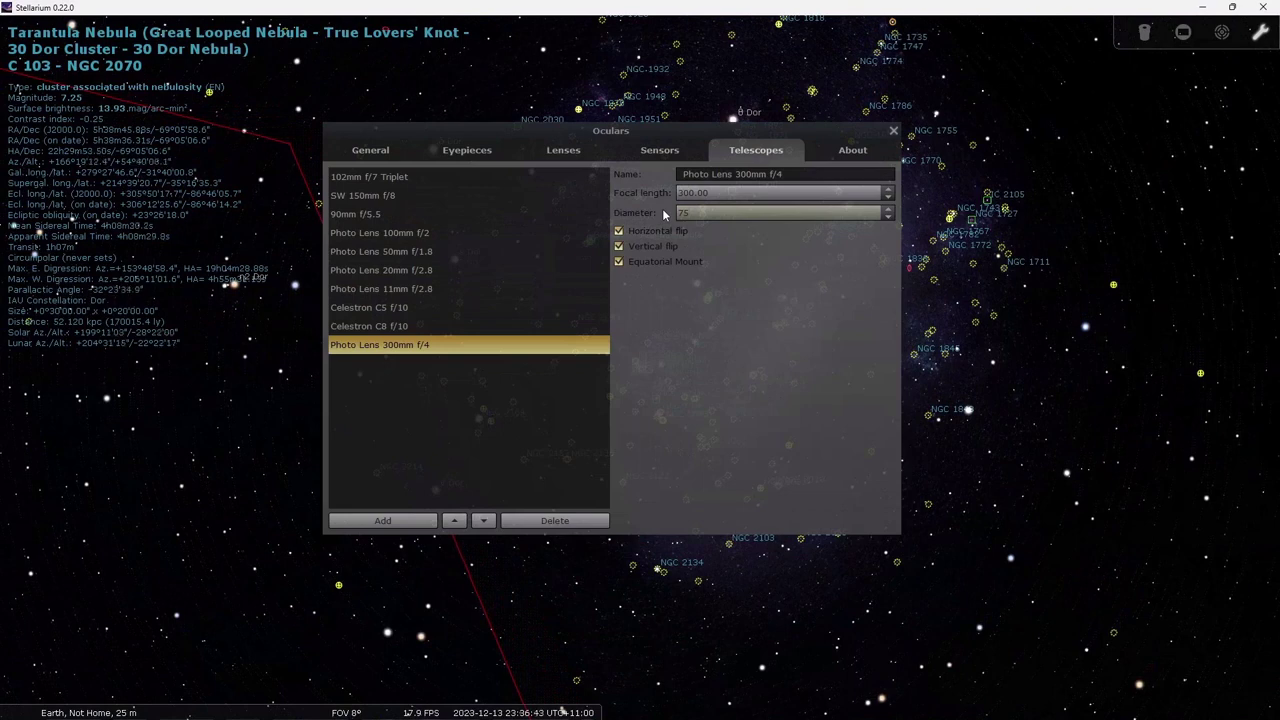
- Clear its equatorial mount and both flip options, and move it up to second place
left_click(618, 261)
left_click(618, 246)
left_click(618, 231)
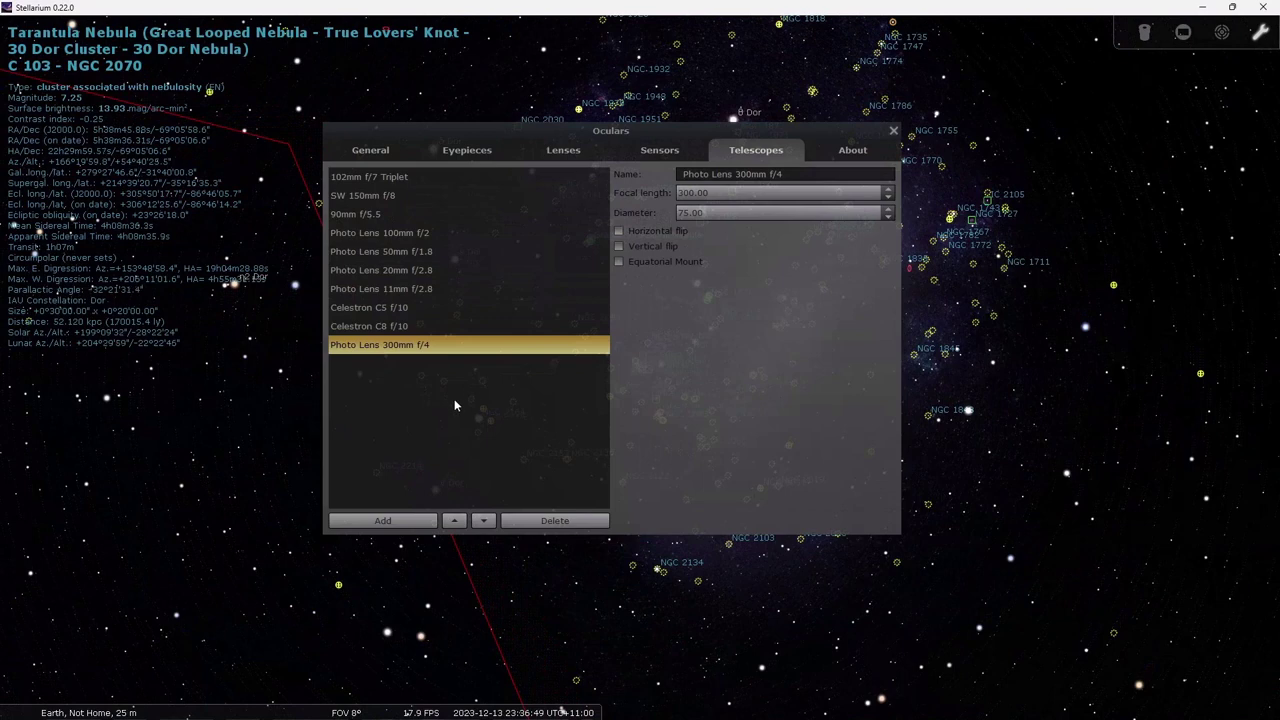
left_click(454, 521)
left_click(454, 521)
left_click(454, 521)
left_click(454, 521)
left_click(454, 521)
left_click(454, 521)
left_click(454, 521)
left_click(454, 521)
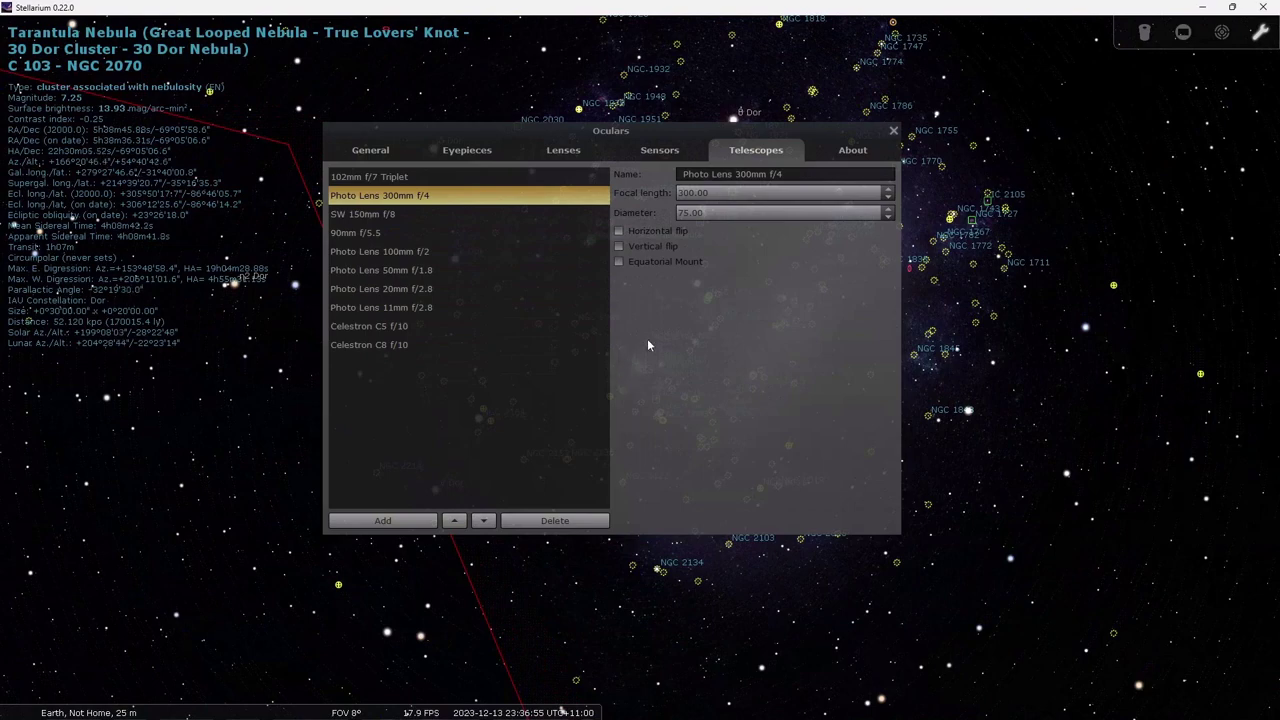
- Look through each Oculars settings tab, then close the configuration window
left_click(852, 150)
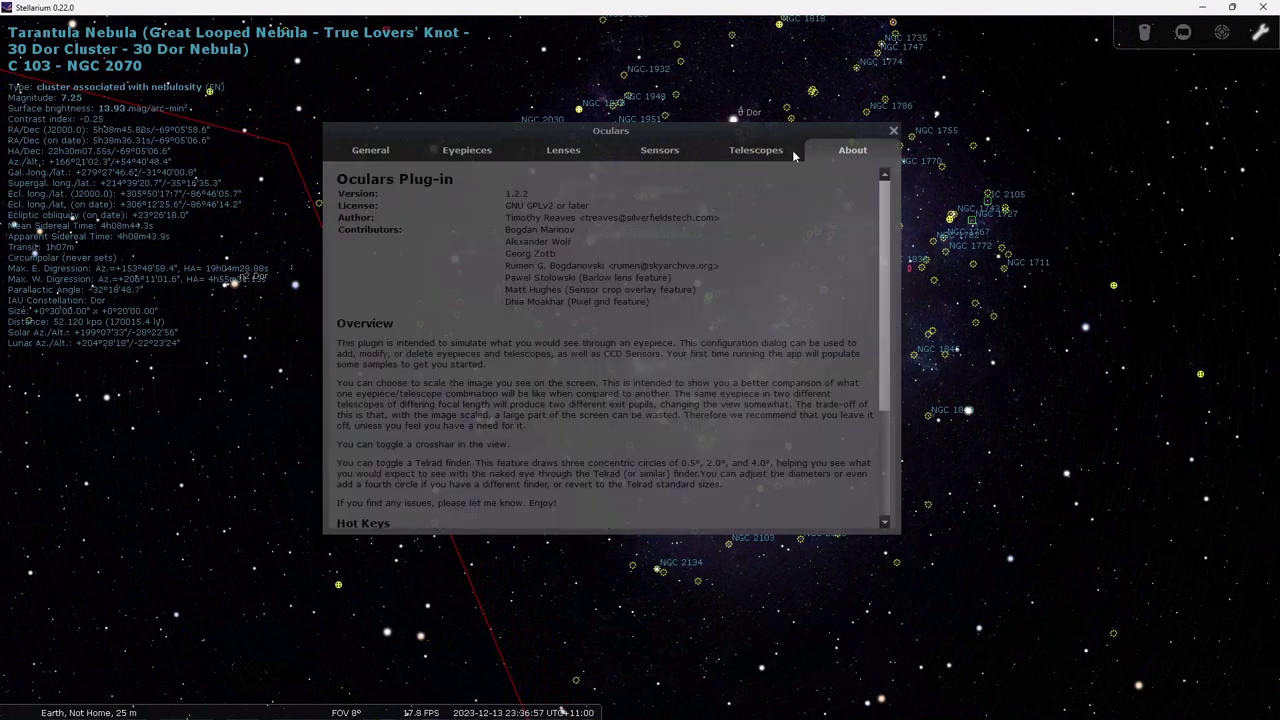
left_click(756, 150)
left_click(660, 152)
left_click(563, 152)
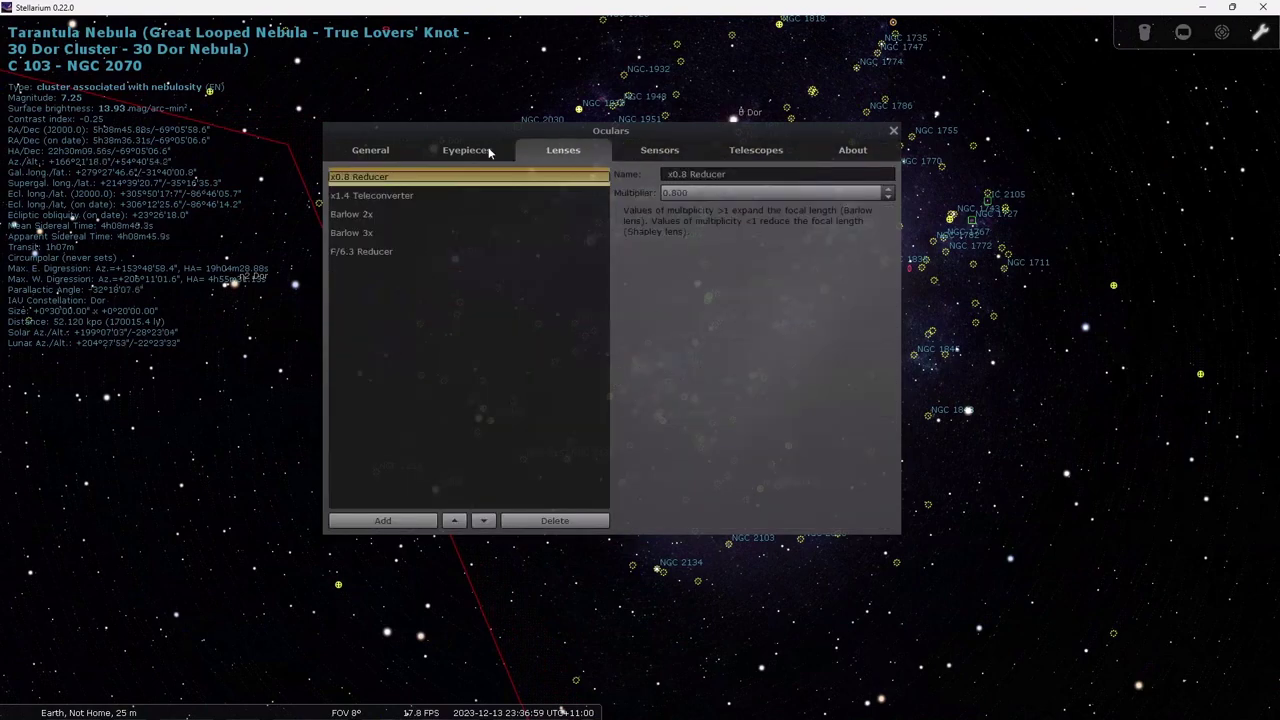
left_click(476, 152)
left_click(395, 152)
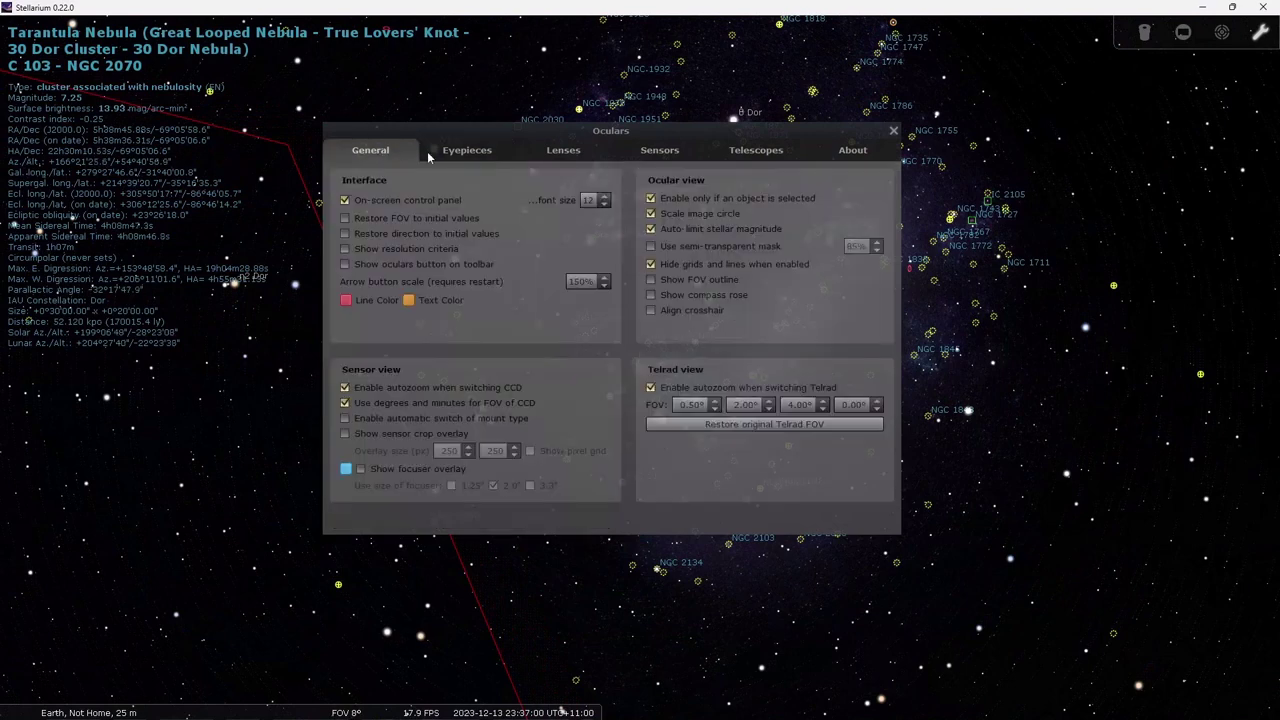
left_click(895, 131)
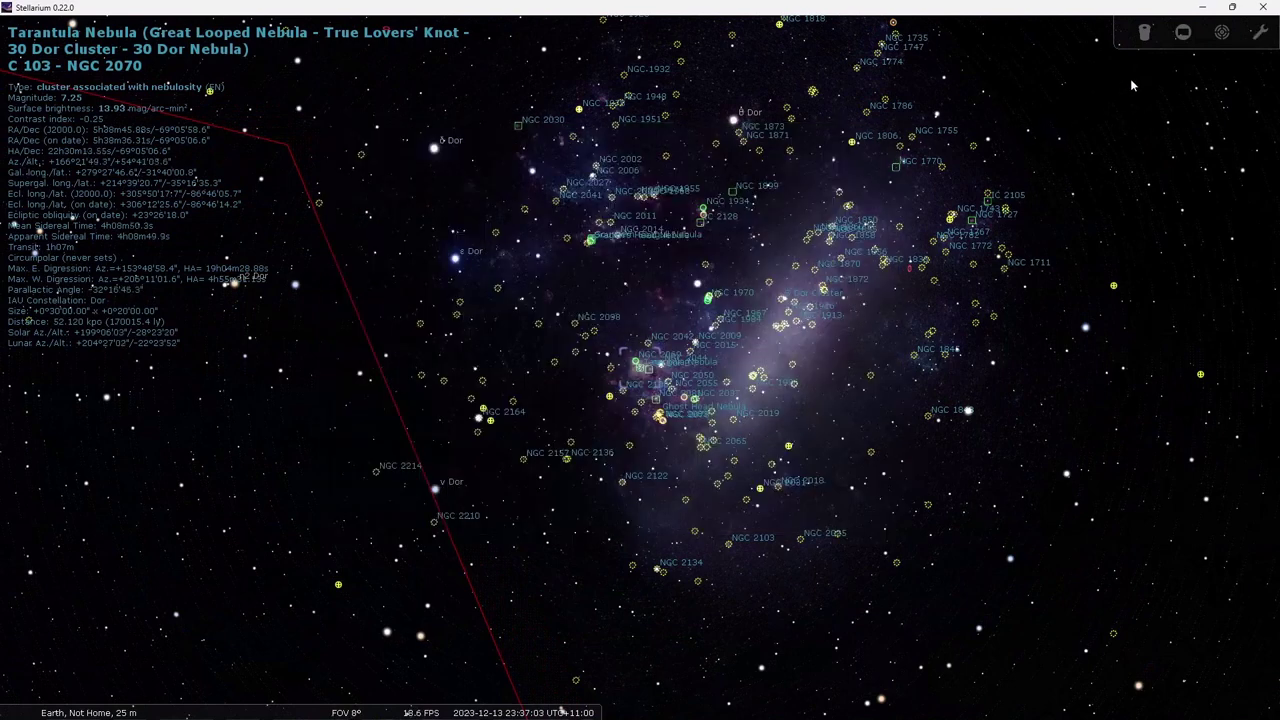
- Show the ASI294MM Pro sensor frame and zoom out to about 12° field
left_click(1186, 36)
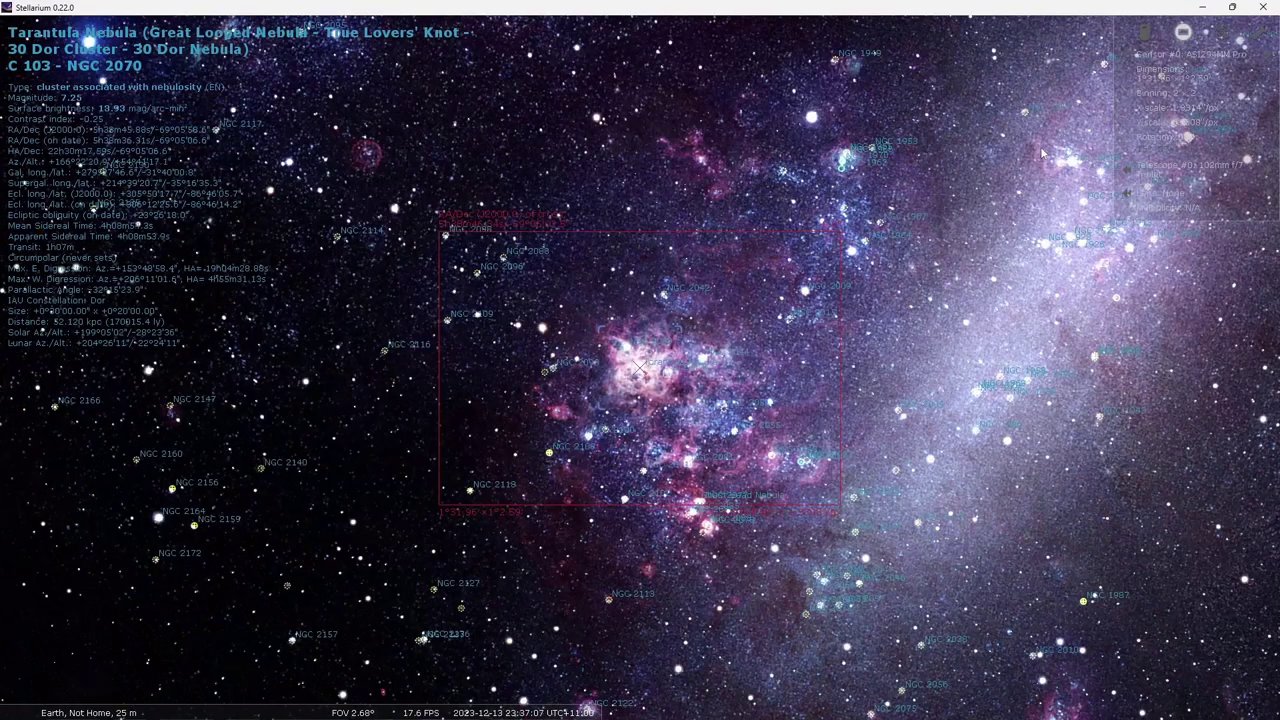
scroll(1022, 157, "down", 2)
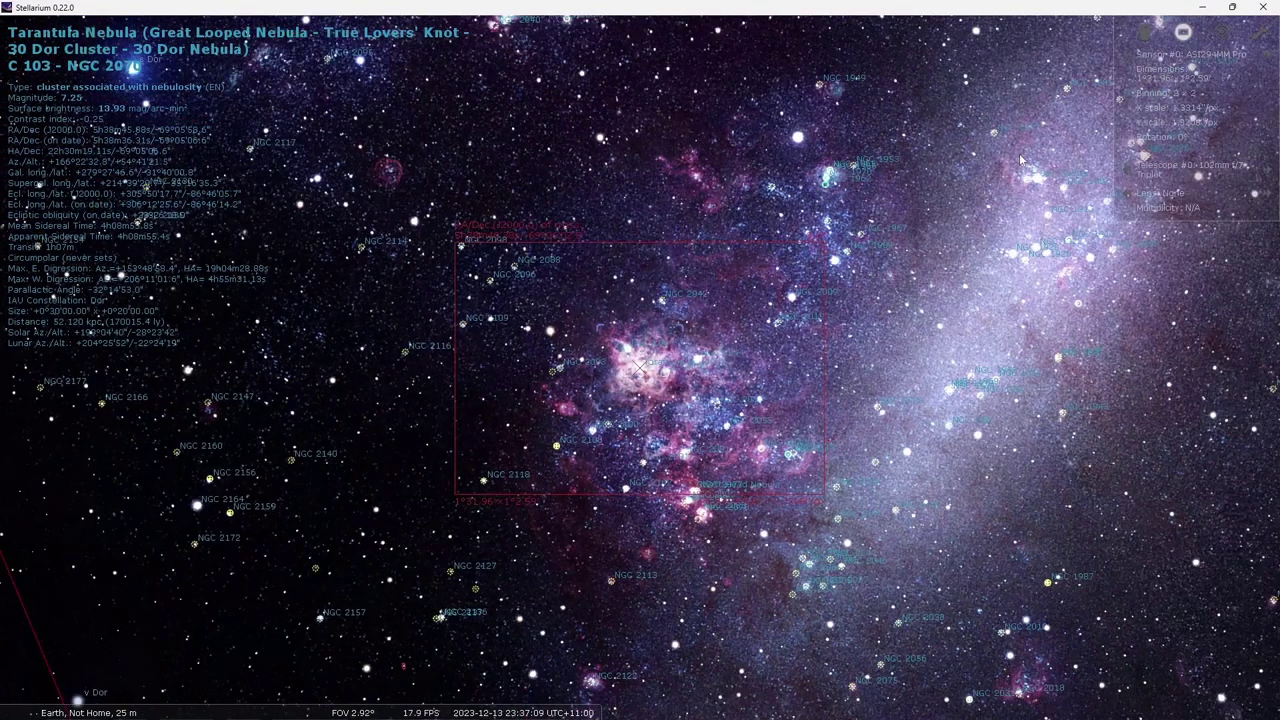
scroll(1022, 157, "down", 3)
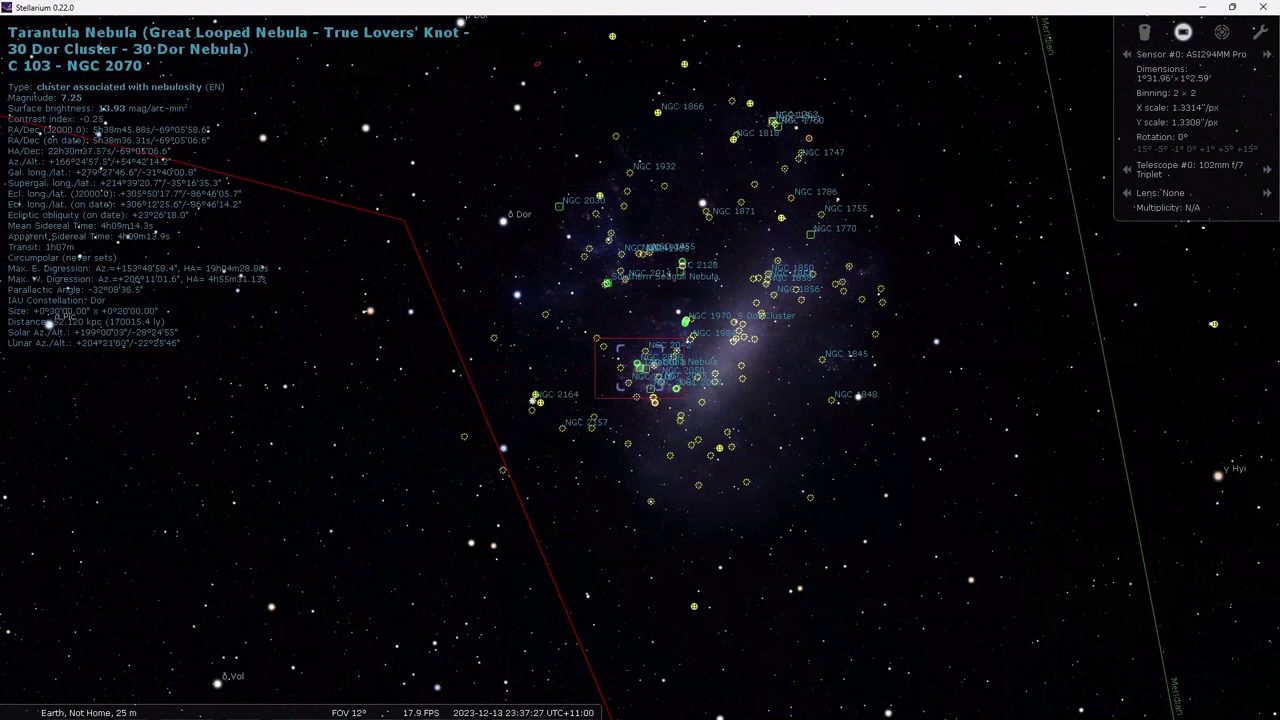
key("ctrl+f")
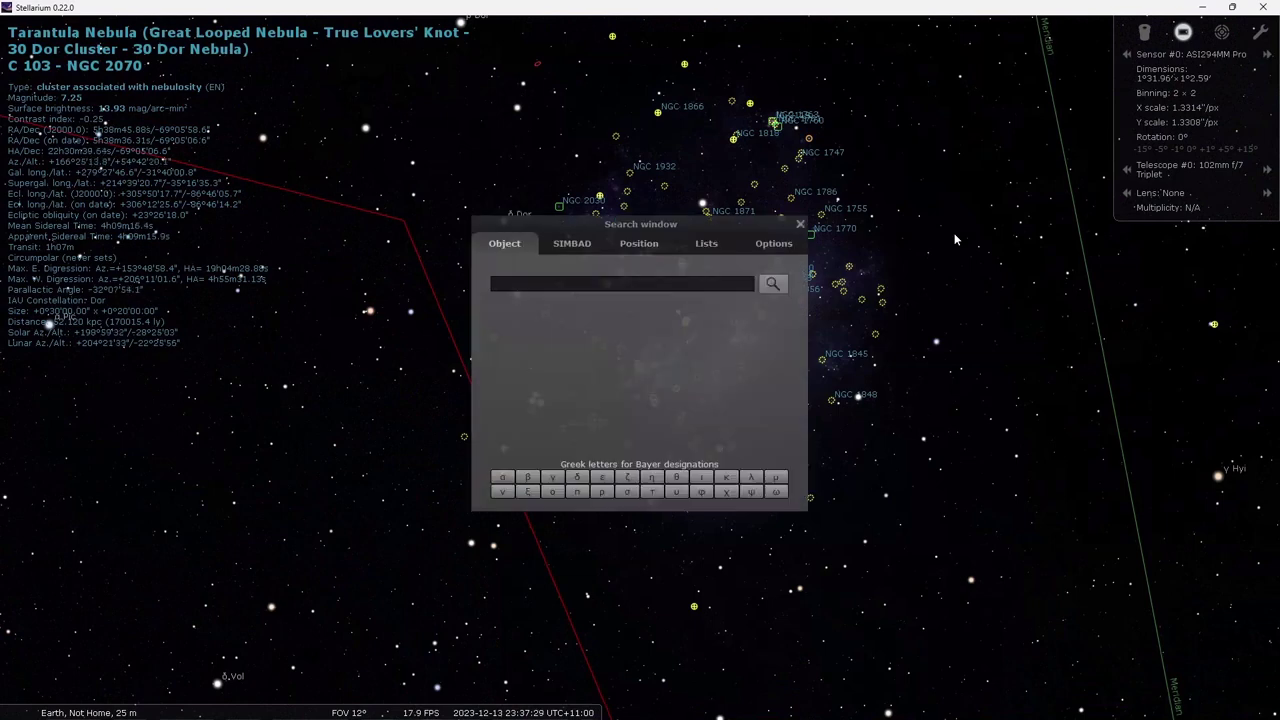
- Search for 'm42' and select the Great Orion Nebula to centre it
type("m4")
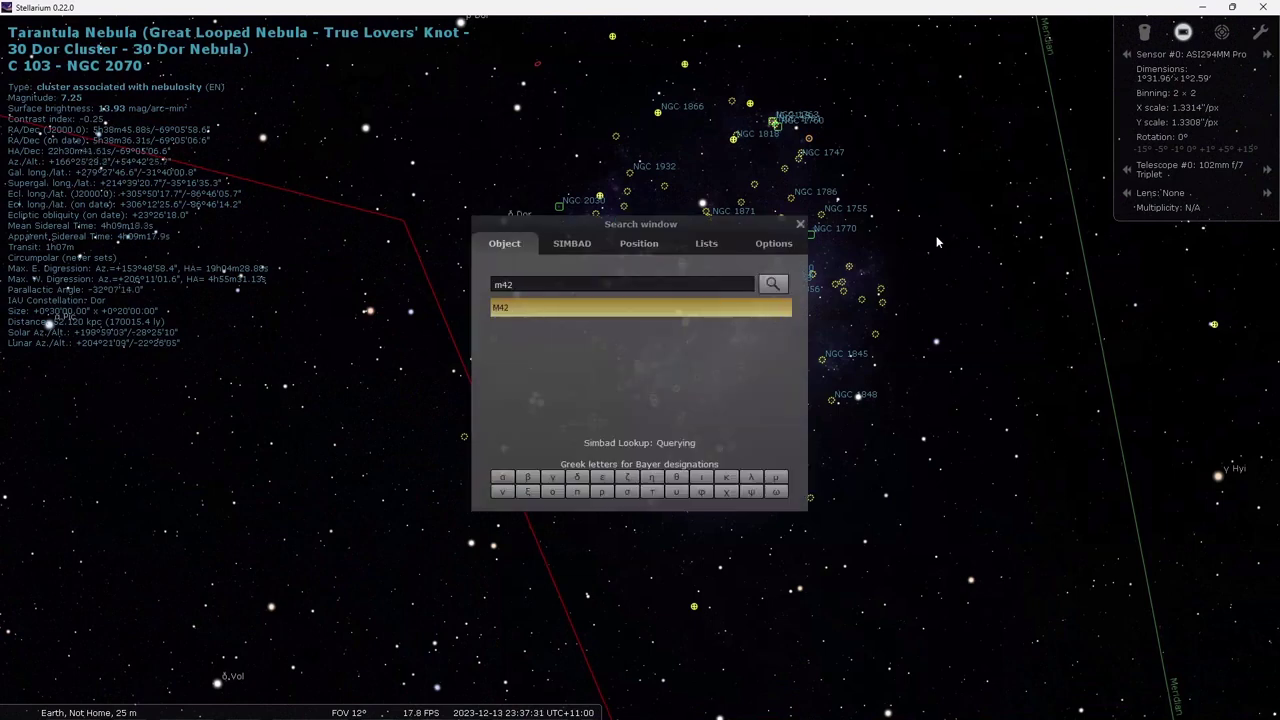
type("2")
left_click(639, 311)
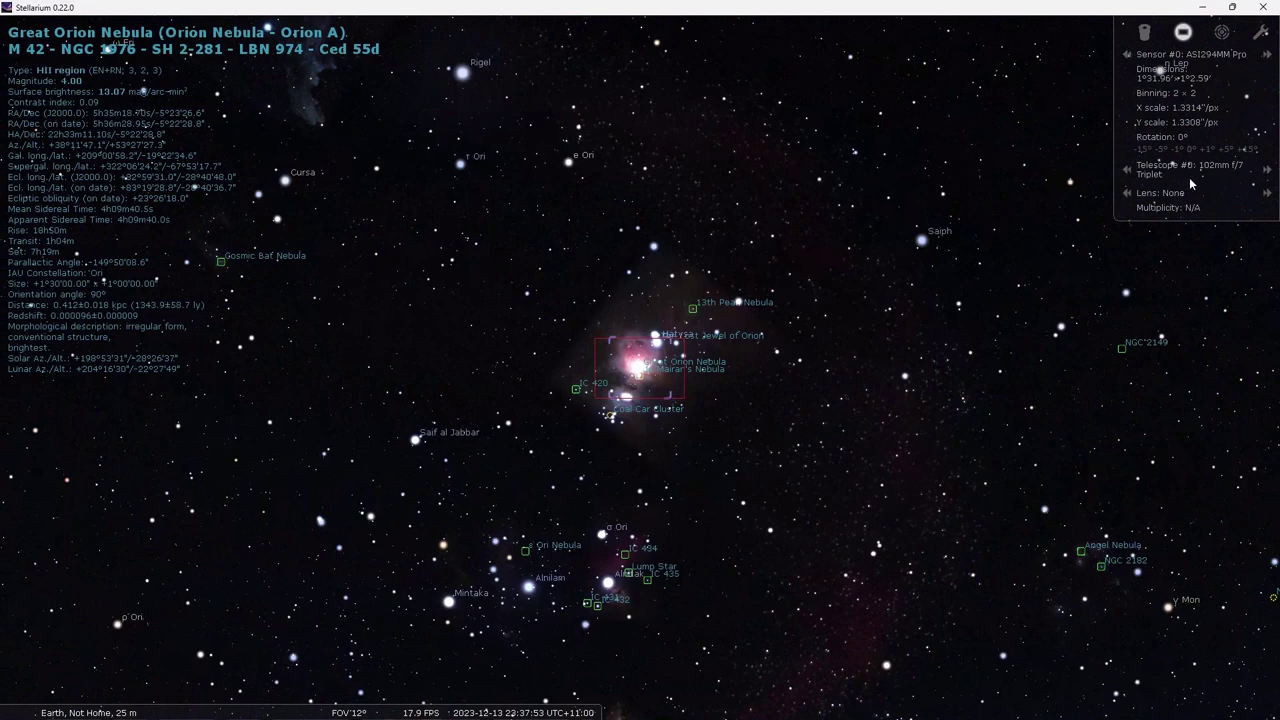
- Add the x0.8 Reducer lens and rotate the sensor frame 45° counterclockwise
left_click(1266, 193)
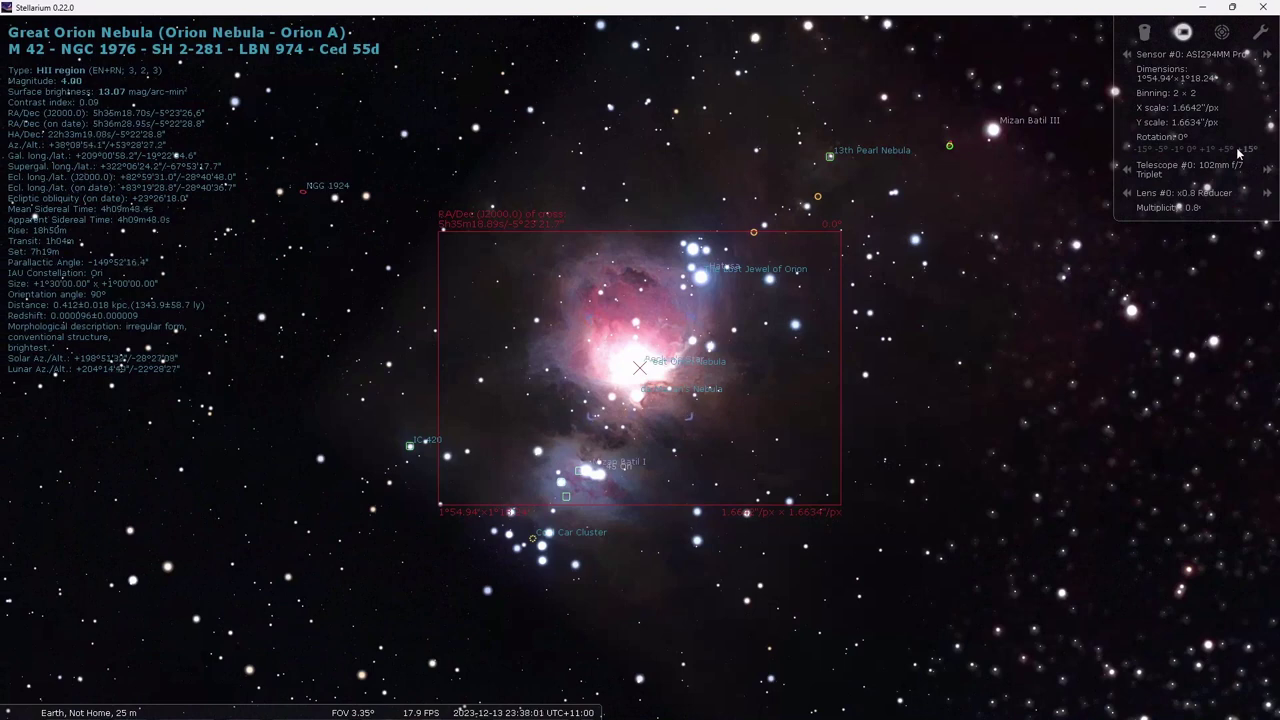
left_click(1144, 149)
left_click(1144, 149)
left_click(1144, 149)
left_click(1144, 149)
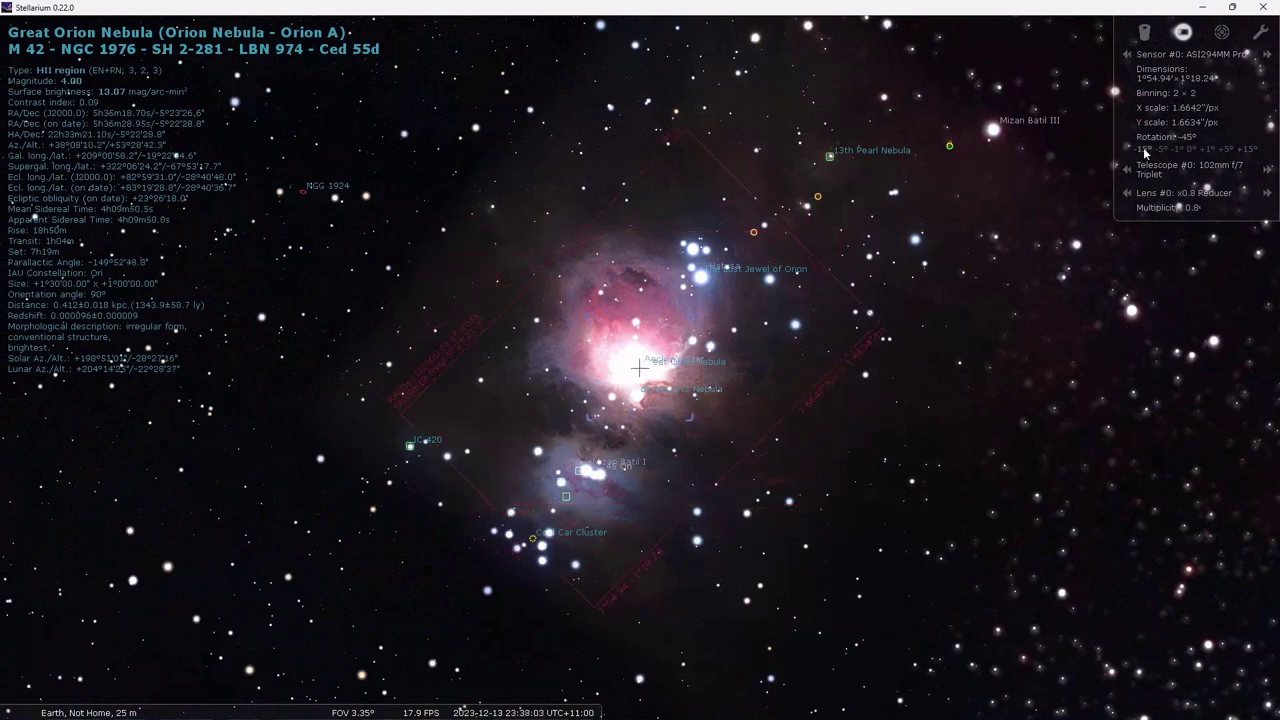
left_click(1144, 149)
left_click(1144, 149)
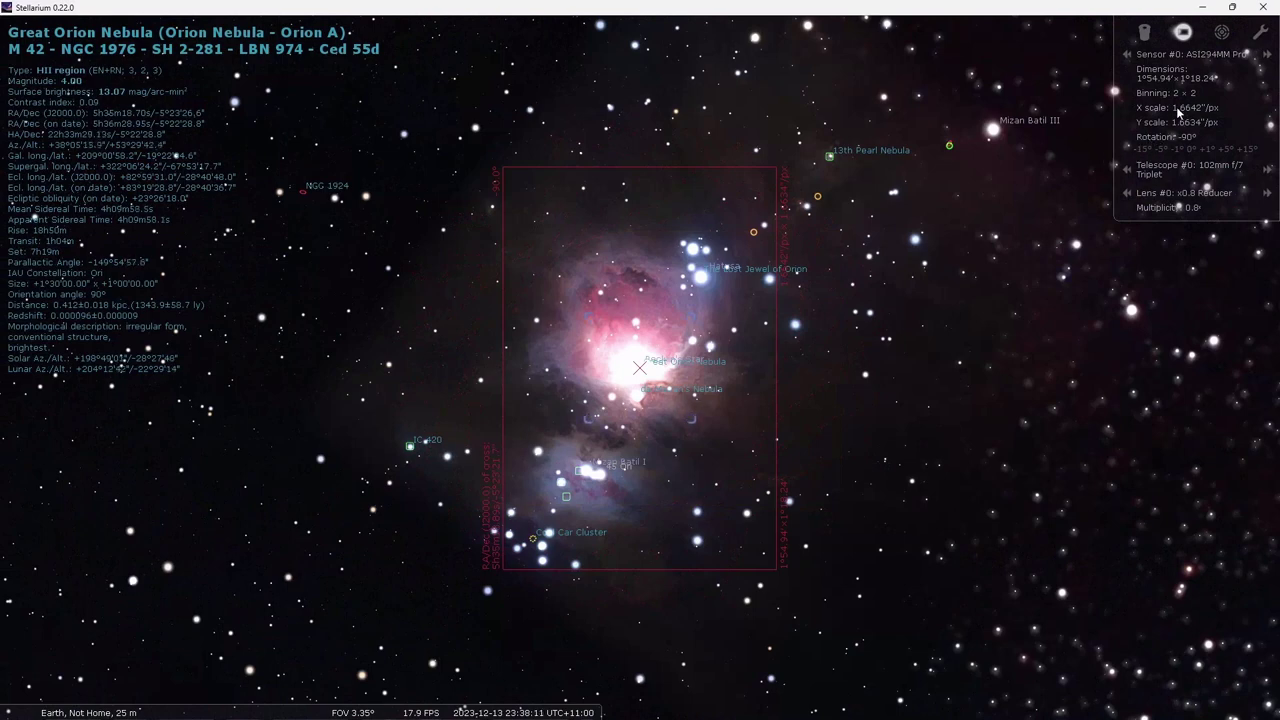
- Rotate the frame further in 15° steps, ending on ASI294MM Pro at -90° portrait orientation
left_click(1262, 60)
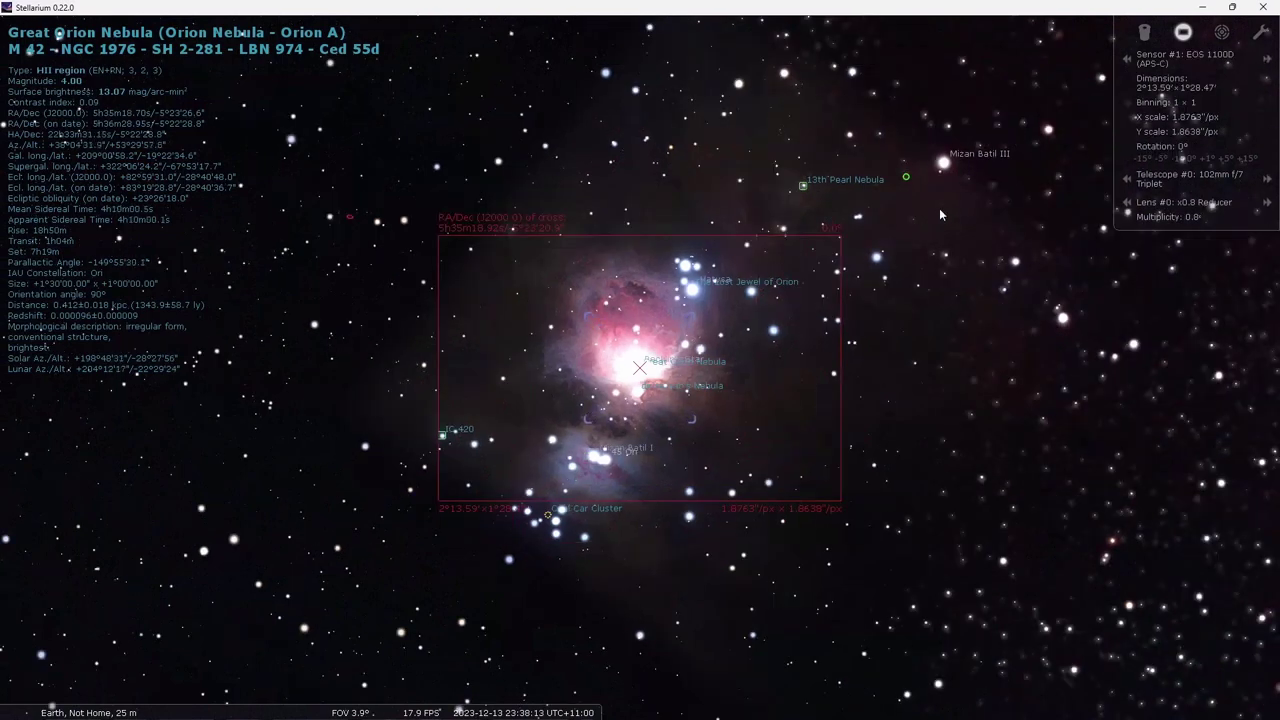
left_click(1143, 160)
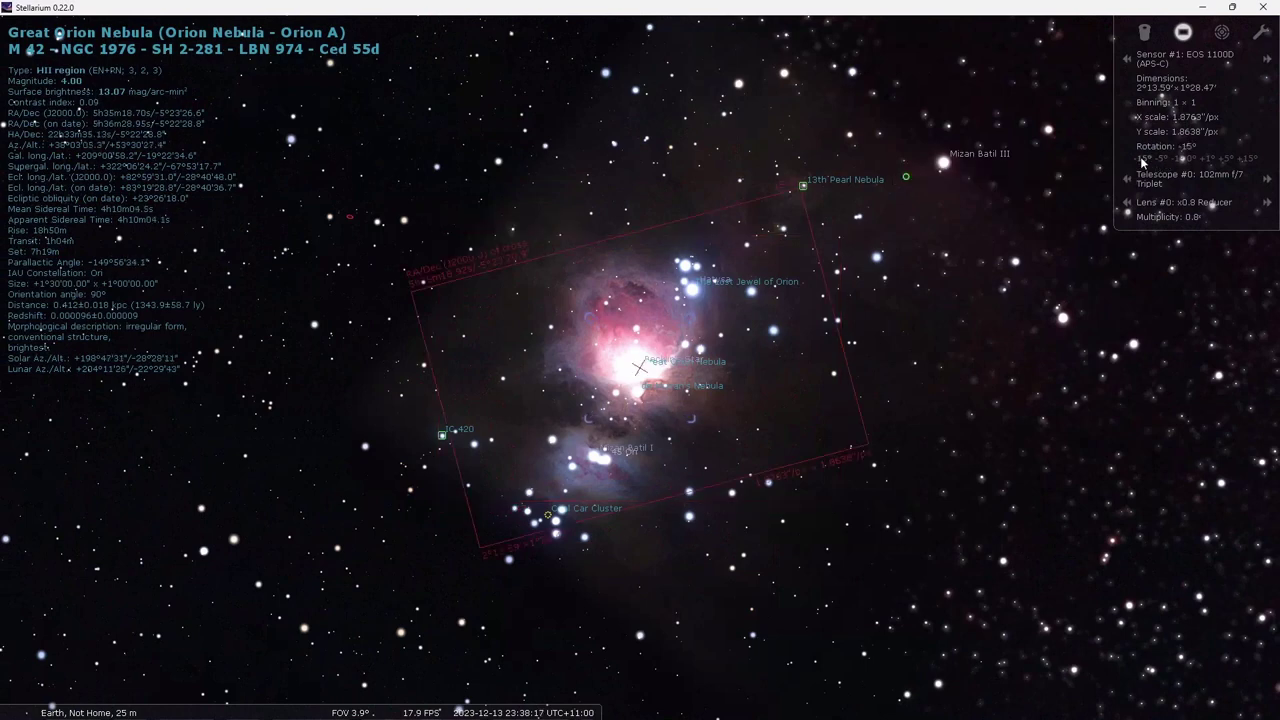
left_click(1143, 160)
left_click(1143, 160)
left_click(1143, 160)
left_click(1143, 160)
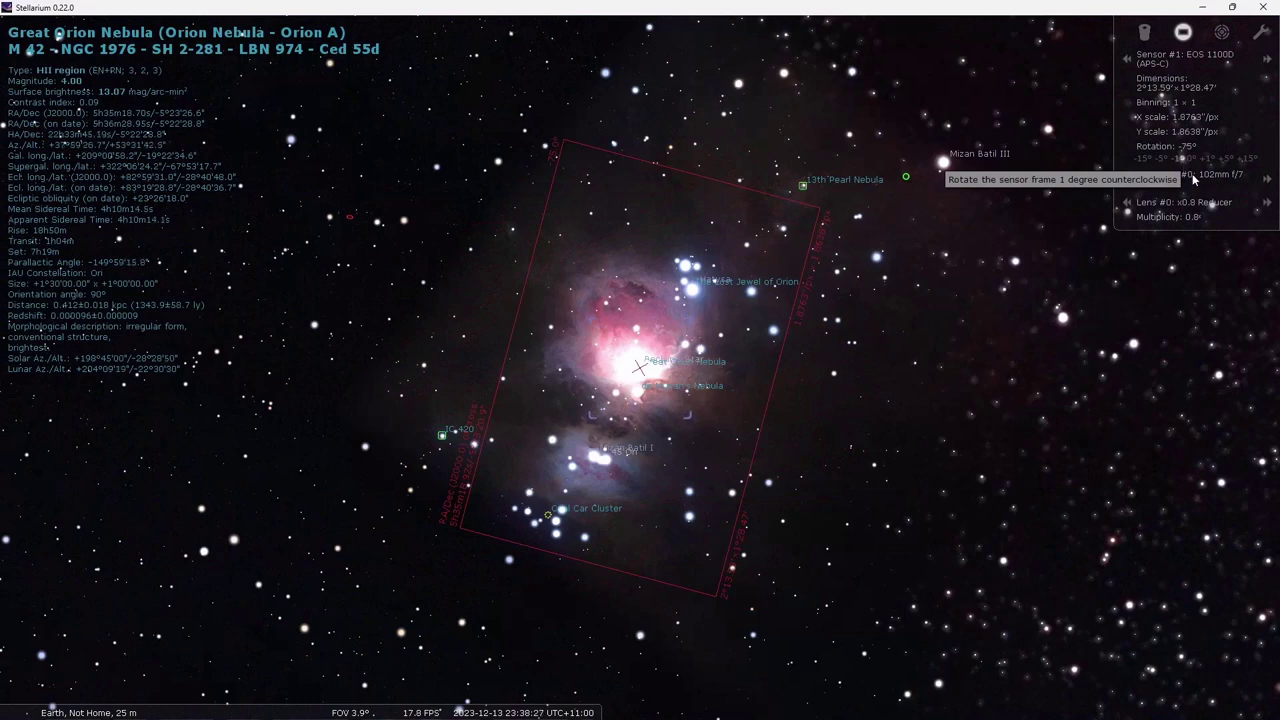
left_click(1128, 58)
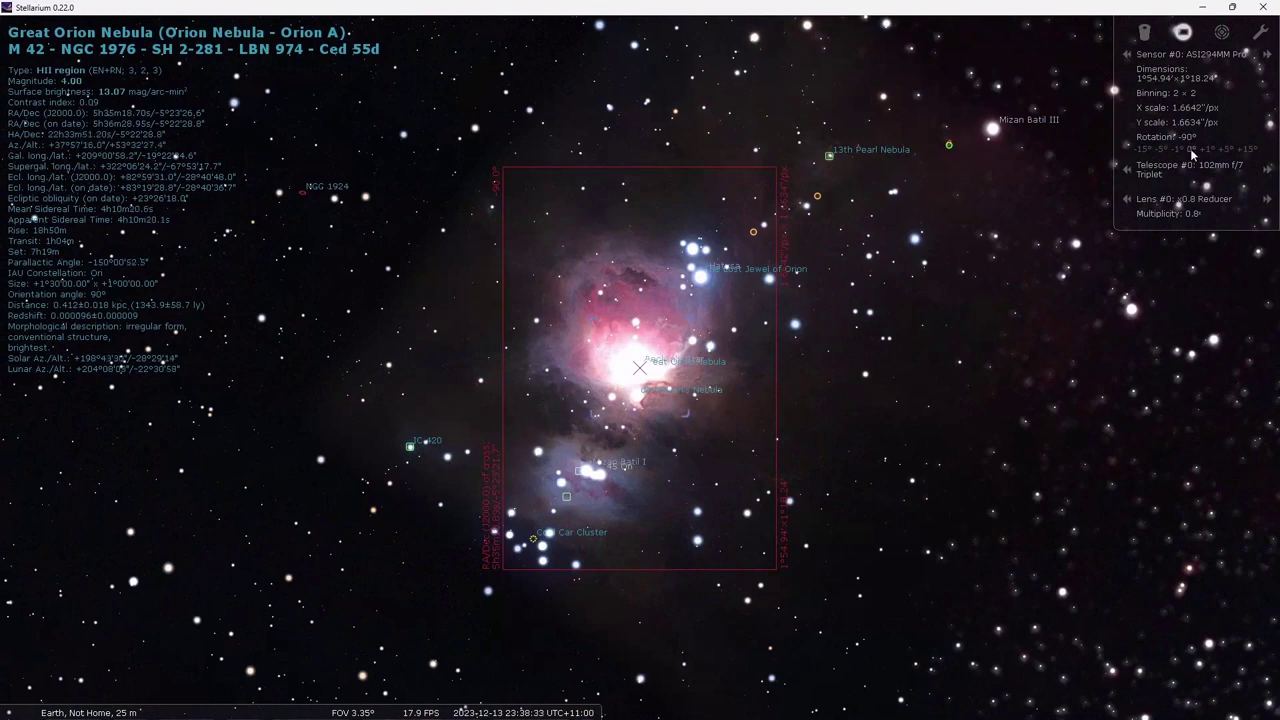
- Reset frame rotation to 0°, compare EOS 1100D and ASI294MM Pro sensors, then select the 300mm f/4 Photo Lens telescope
left_click(1190, 149)
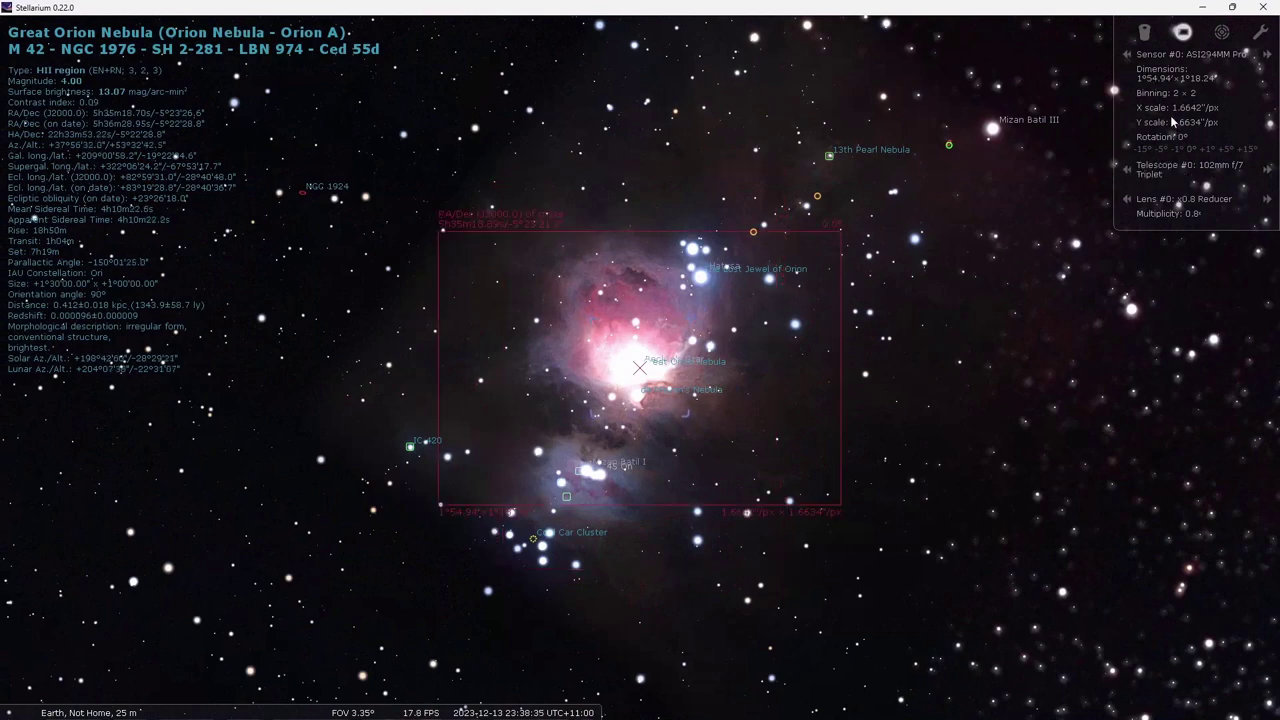
left_click(1266, 56)
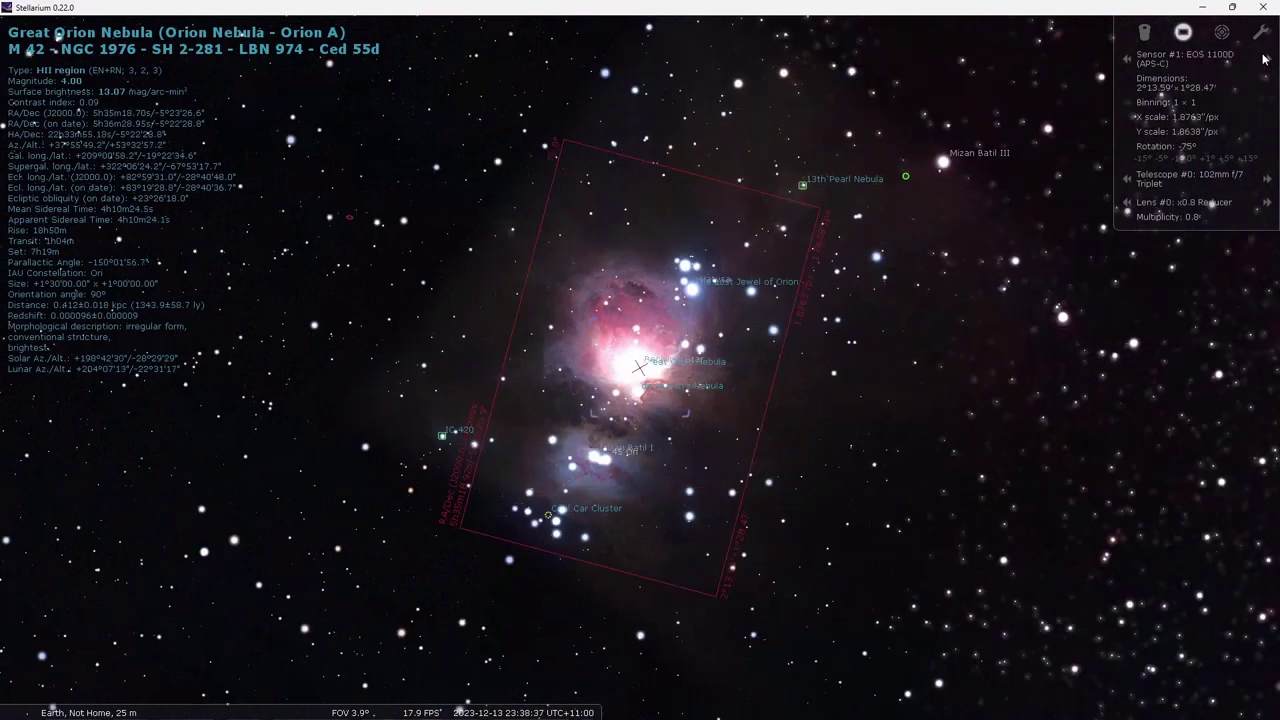
left_click(1130, 57)
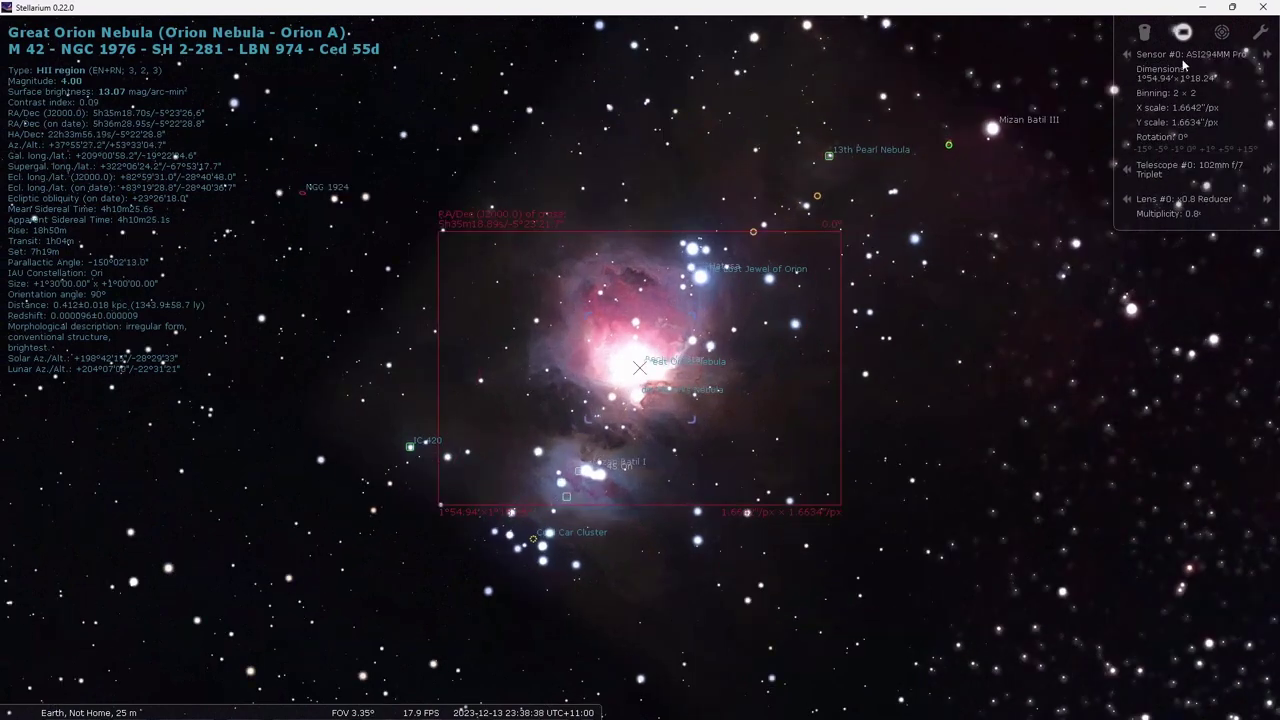
left_click(1267, 56)
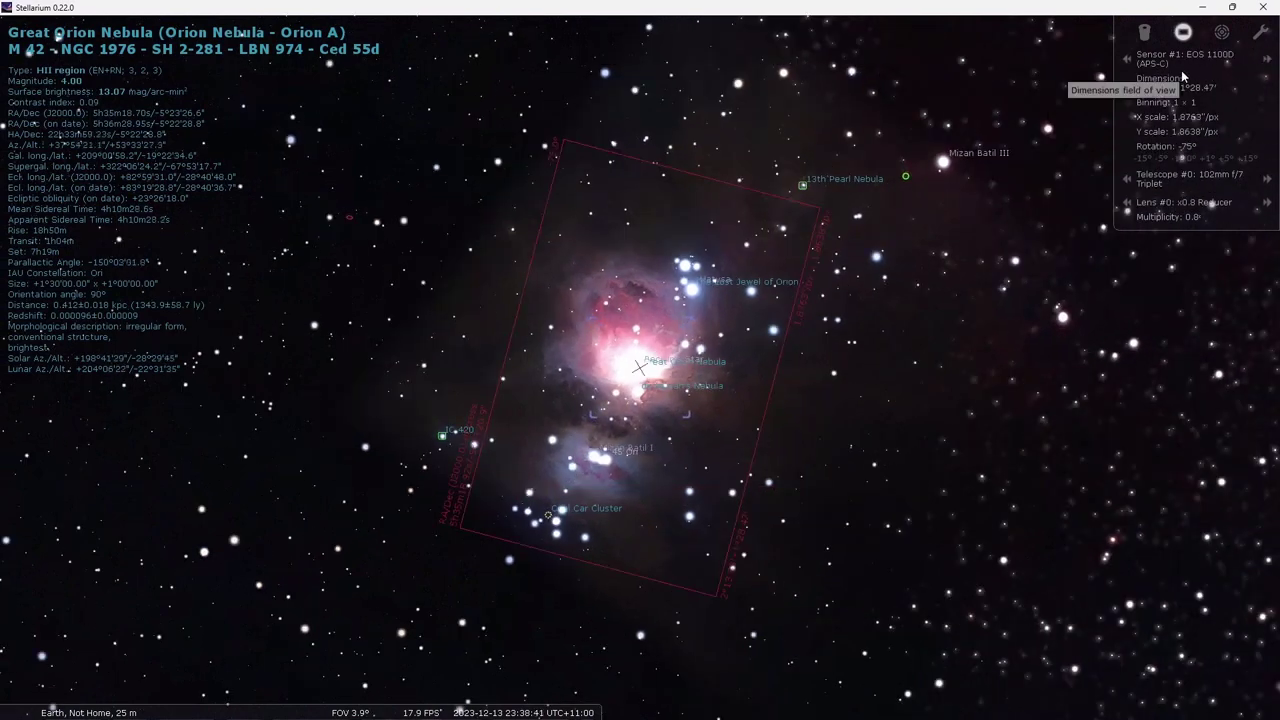
left_click(1127, 57)
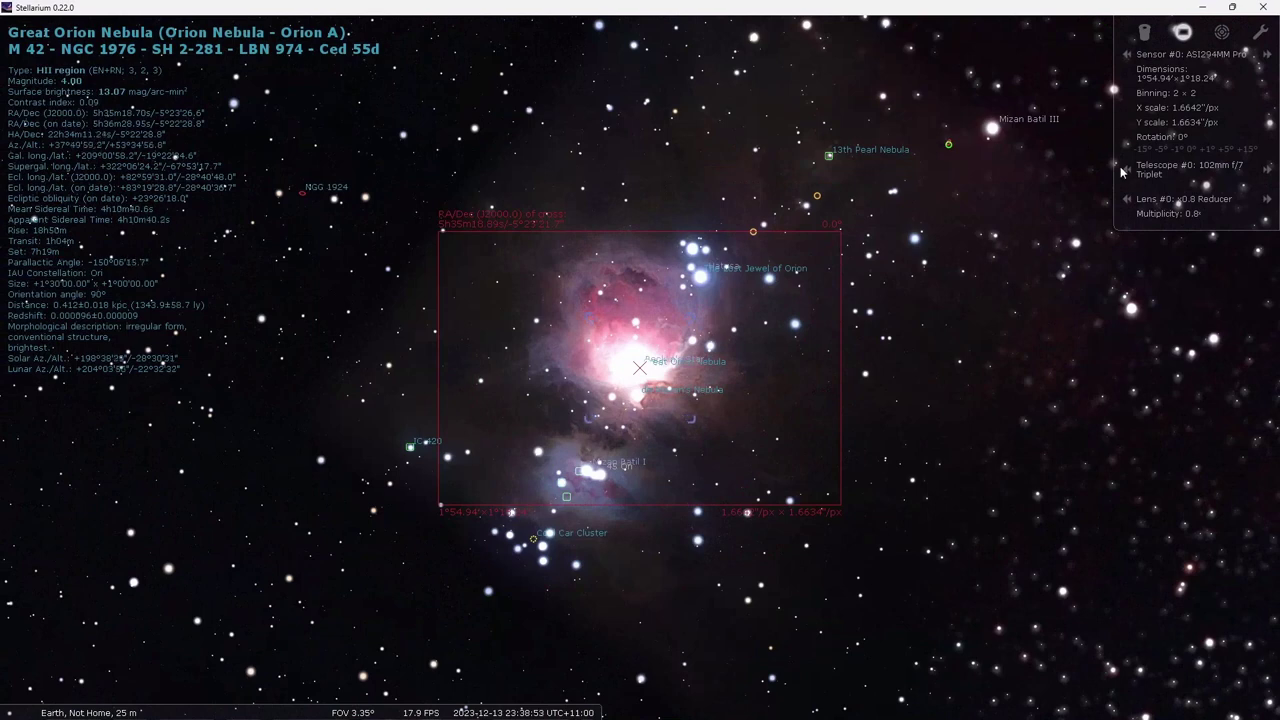
left_click(1266, 169)
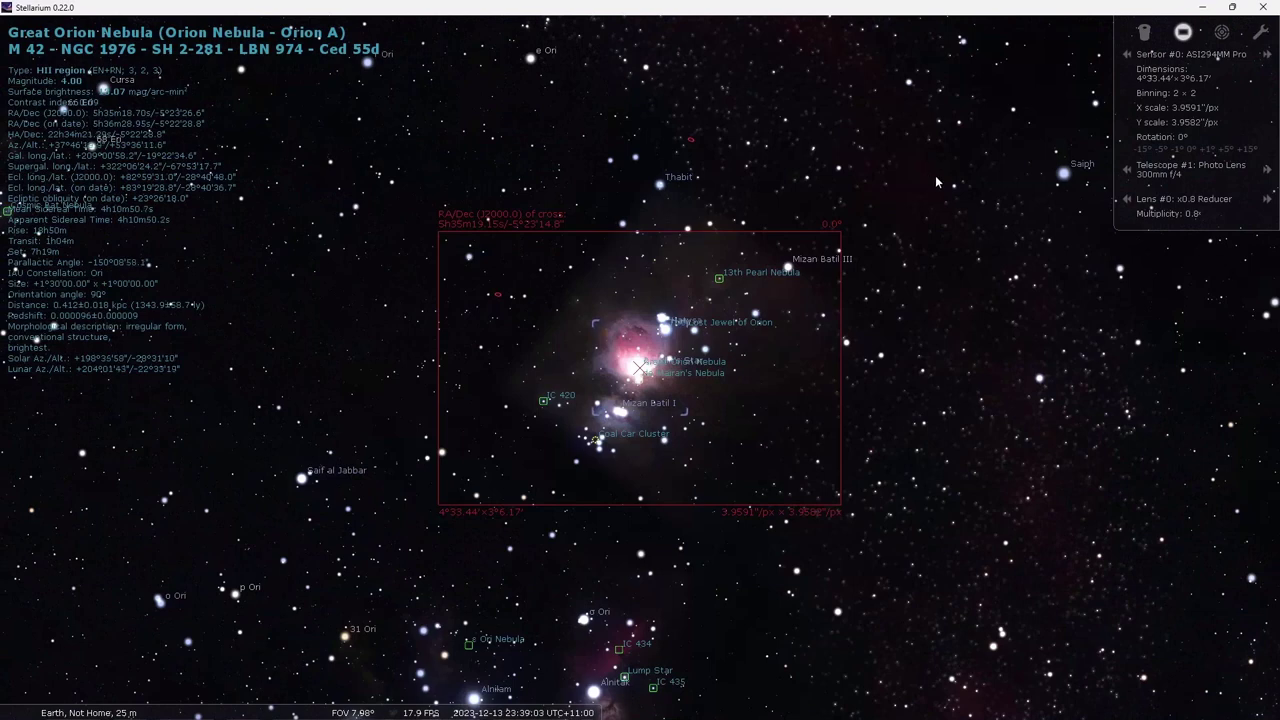
- Cycle the lens from None through F/6.3 Reducer to the x1.4 Teleconverter
left_click(1127, 200)
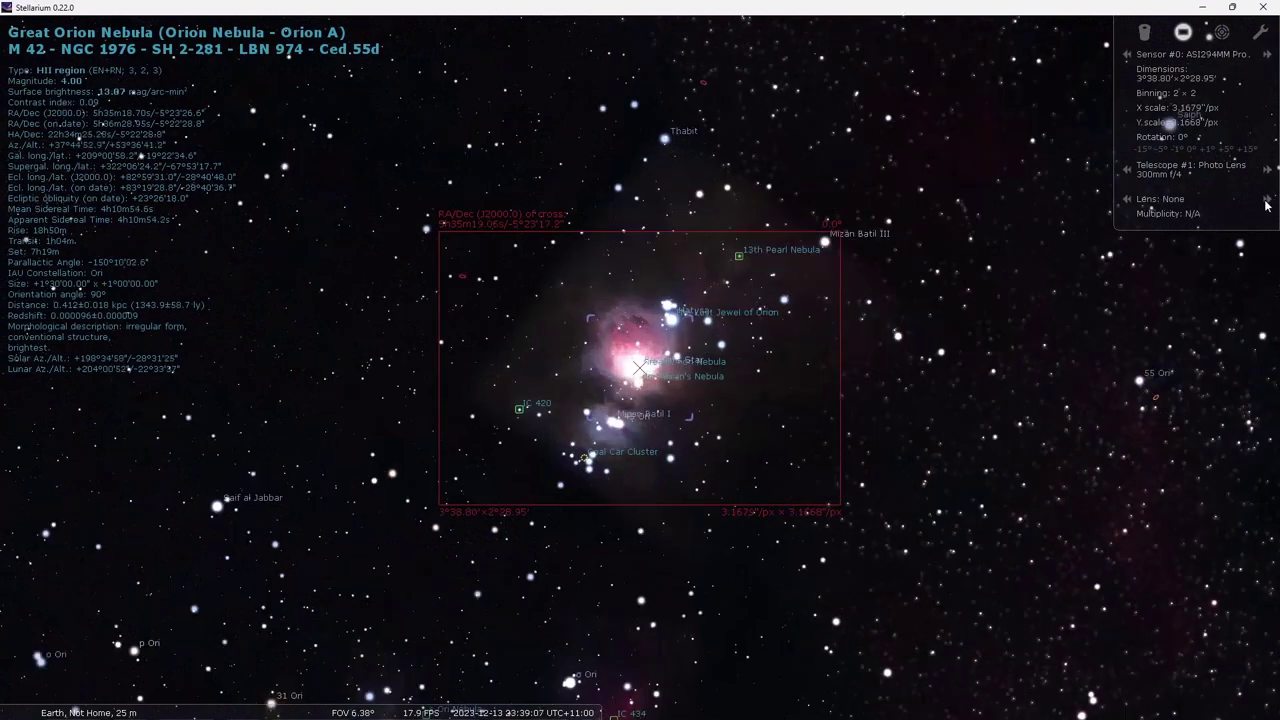
left_click(1128, 200)
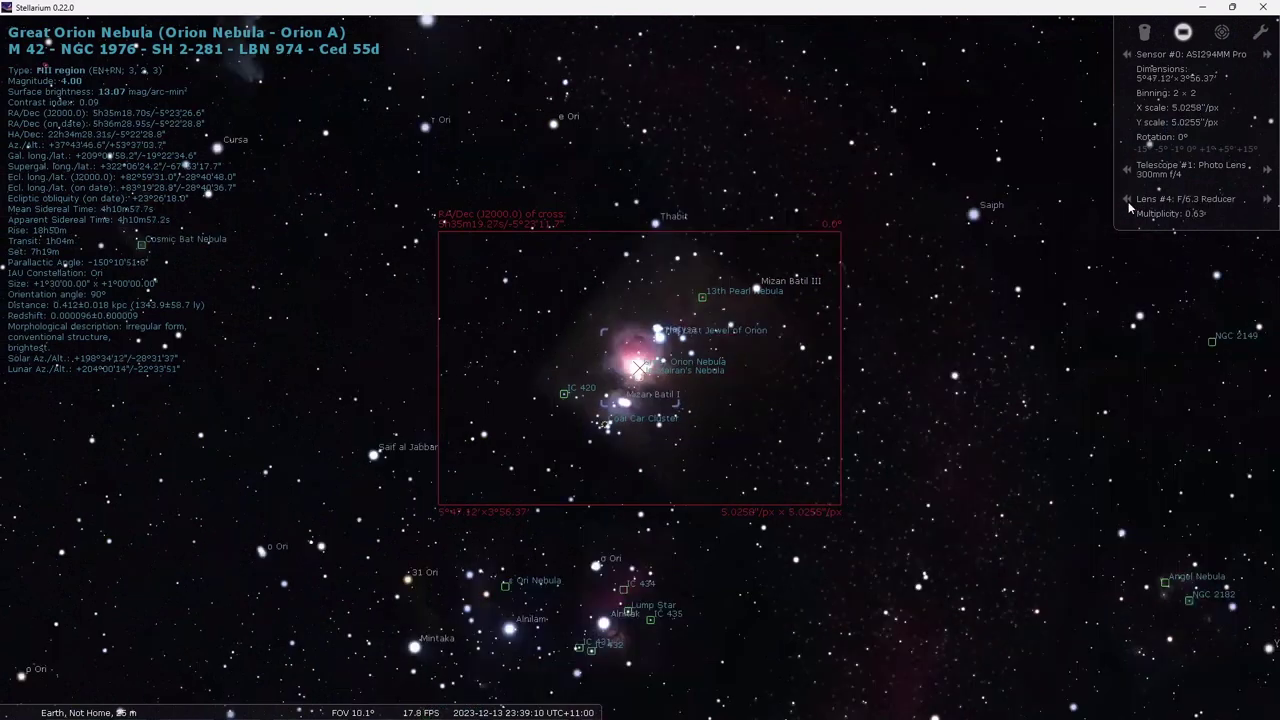
left_click(1128, 201)
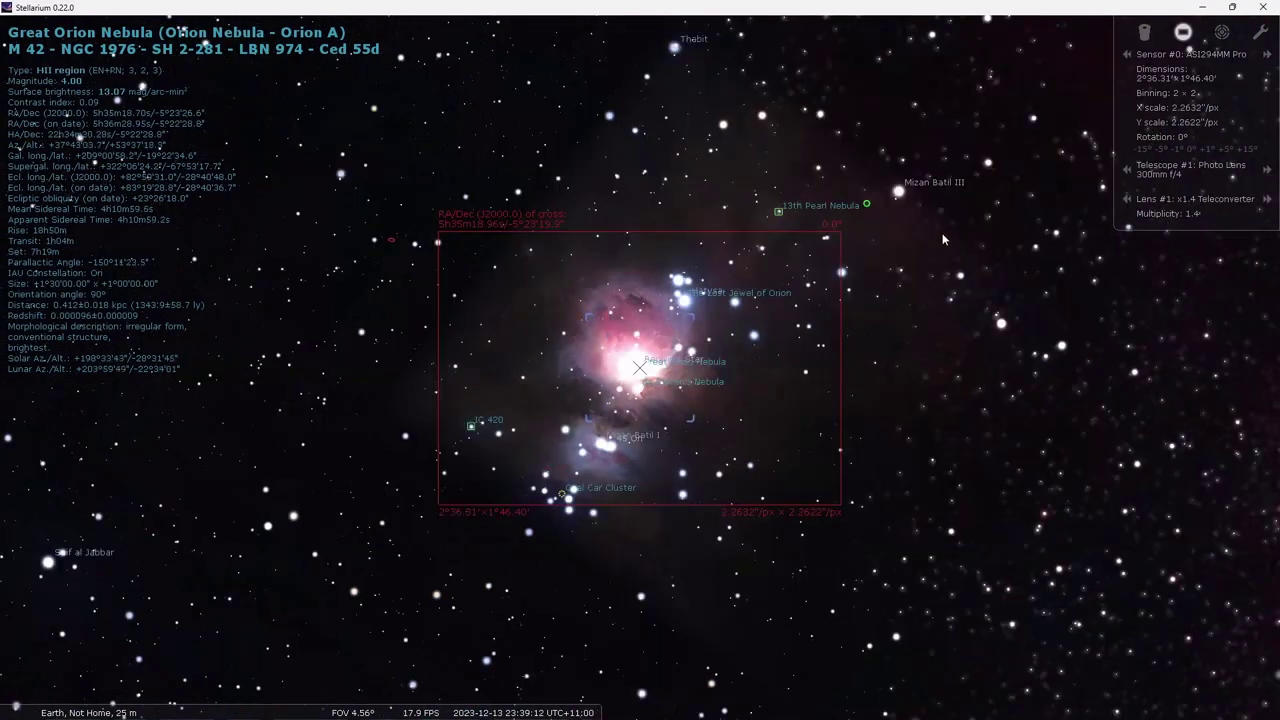
- Rotate the sensor frame to -75° around M42 and zoom out
triple_click(1143, 149)
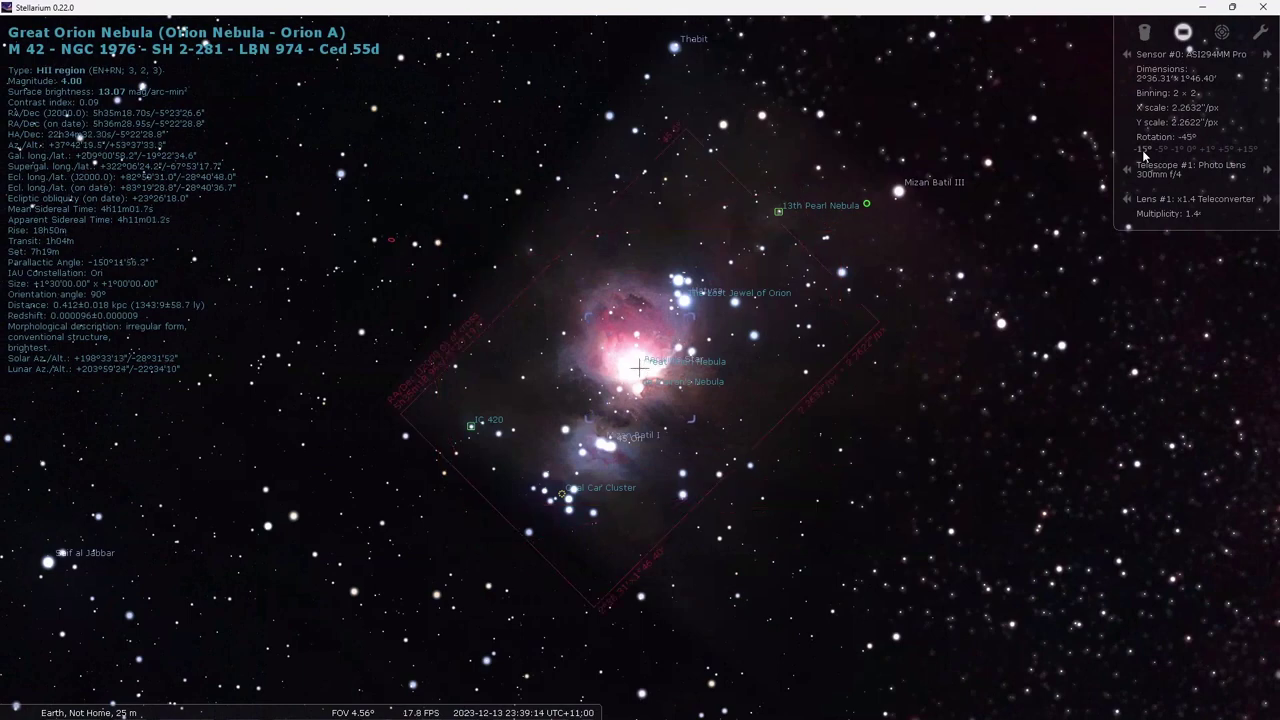
left_click(1143, 150)
left_click(1143, 150)
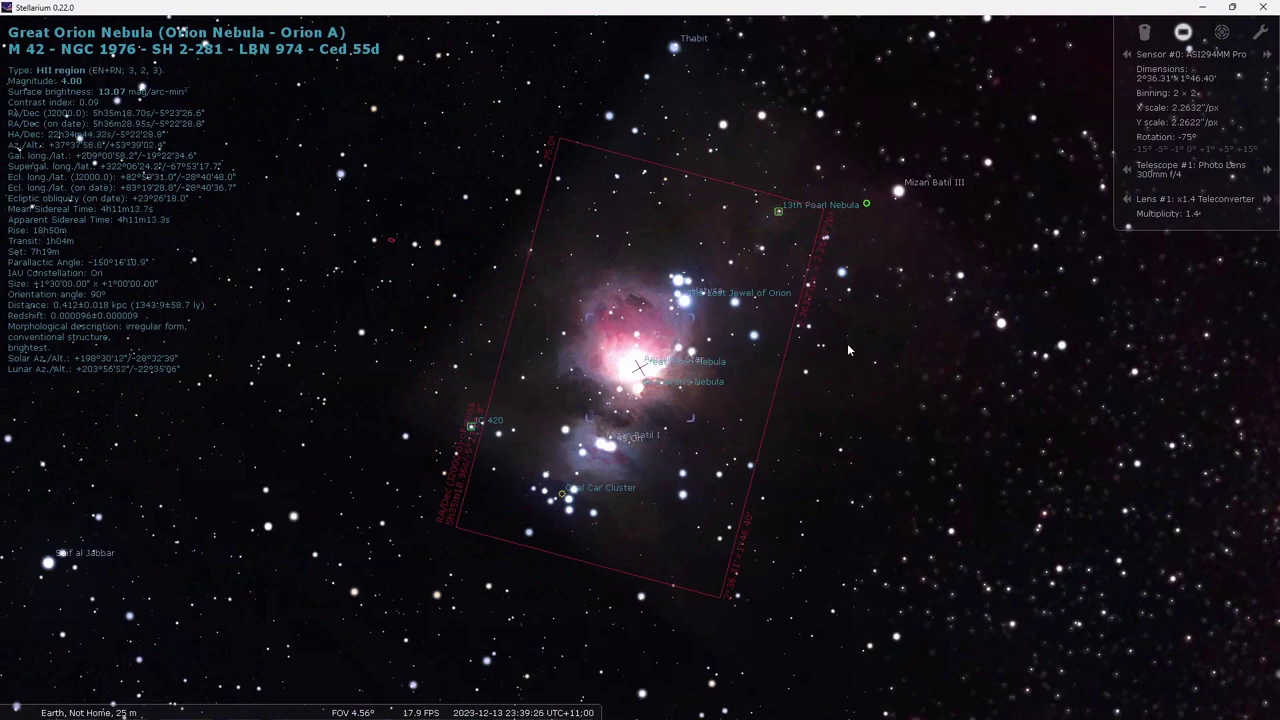
scroll(883, 353, "down", 5)
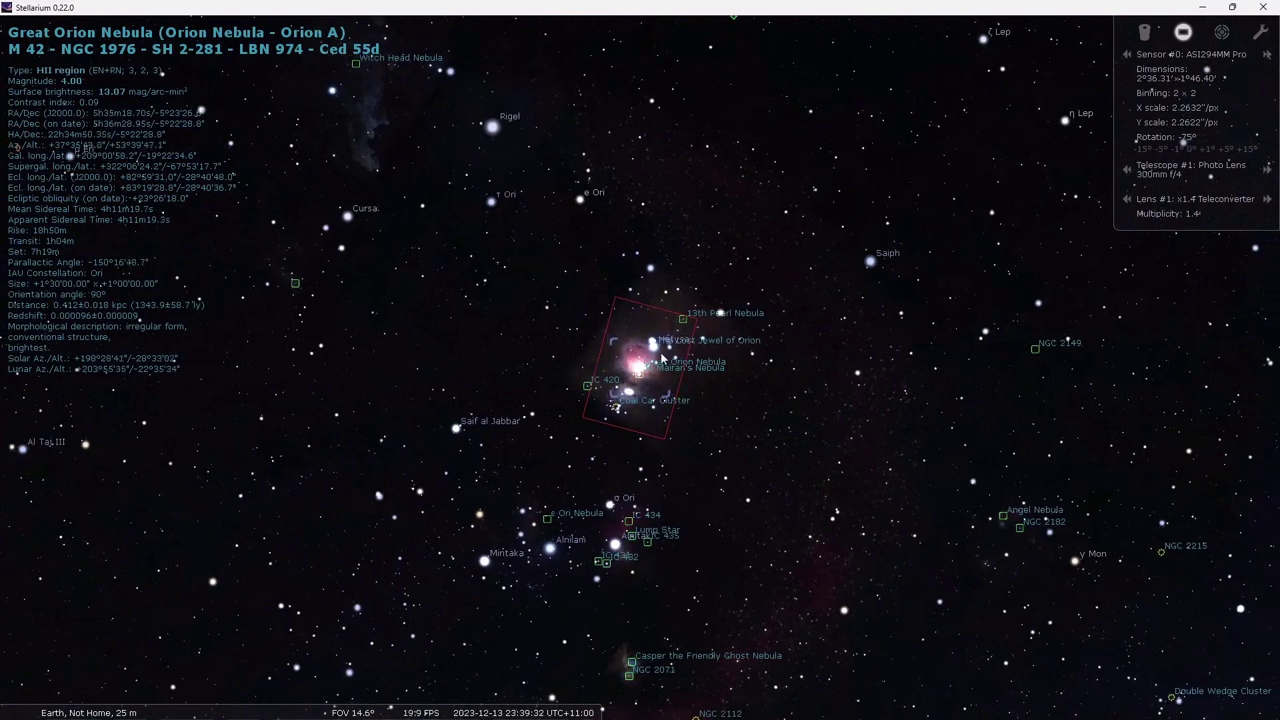
- Open the Date and Time window with F5, showing 2023-12-13 at 23:39:34
key("F5")
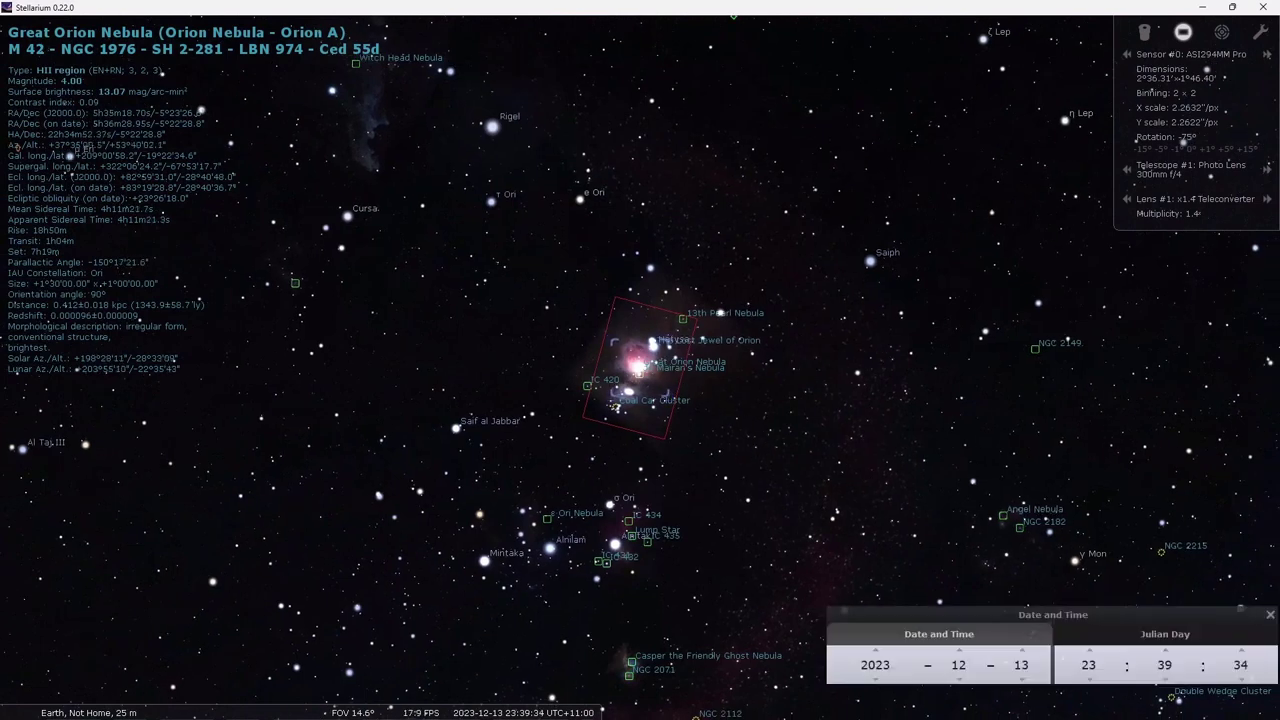